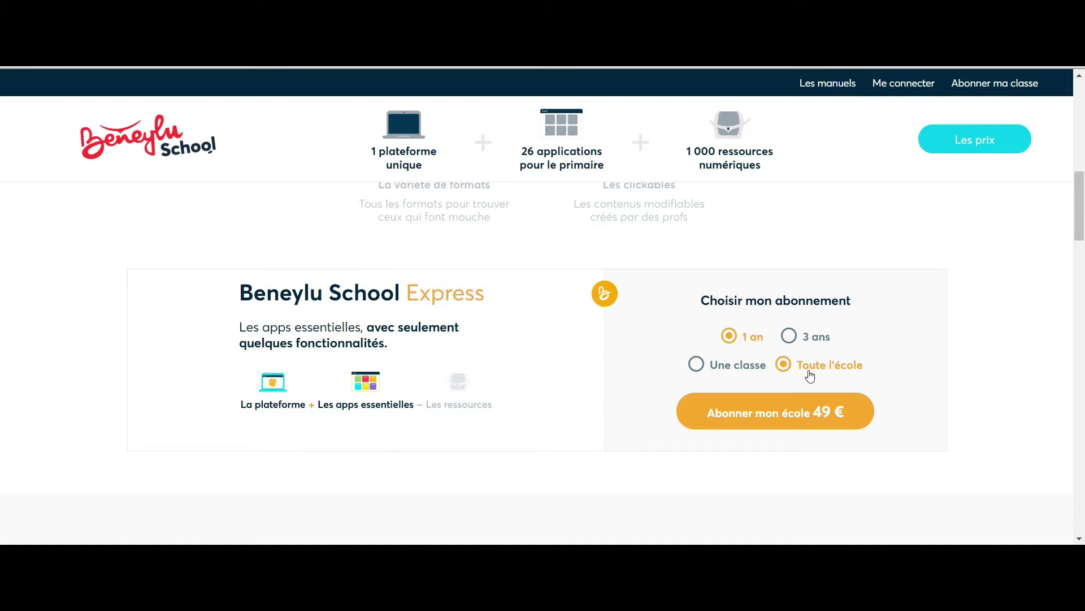
Show the one-class price of the one-year Express subscription, and switch the plan comparison to Beneylu School Infini
{"action": "left_click", "coordinate": [733, 374]}
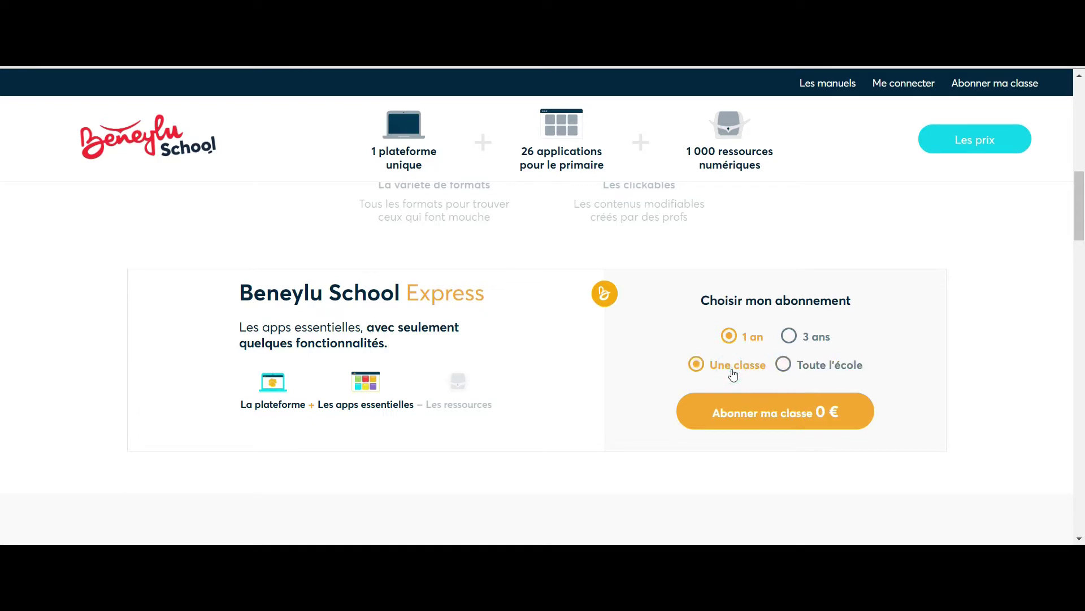
{"action": "scroll", "coordinate": [732, 372], "scroll_direction": "up", "scroll_amount": 5}
{"action": "scroll", "coordinate": [733, 374], "scroll_direction": "up", "scroll_amount": 3}
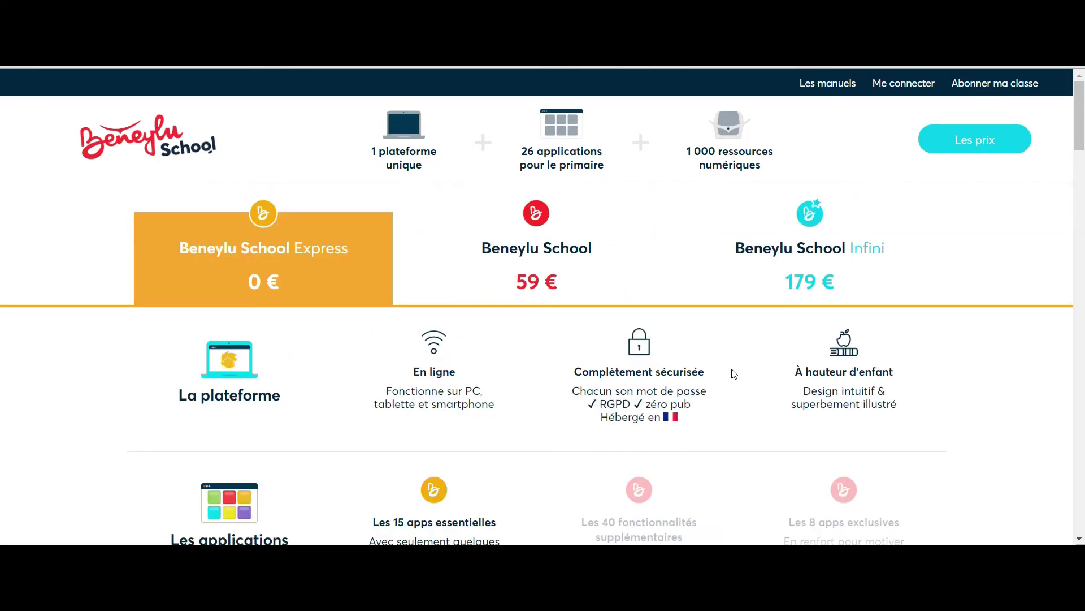
{"action": "left_click", "coordinate": [567, 257]}
{"action": "left_click", "coordinate": [758, 237]}
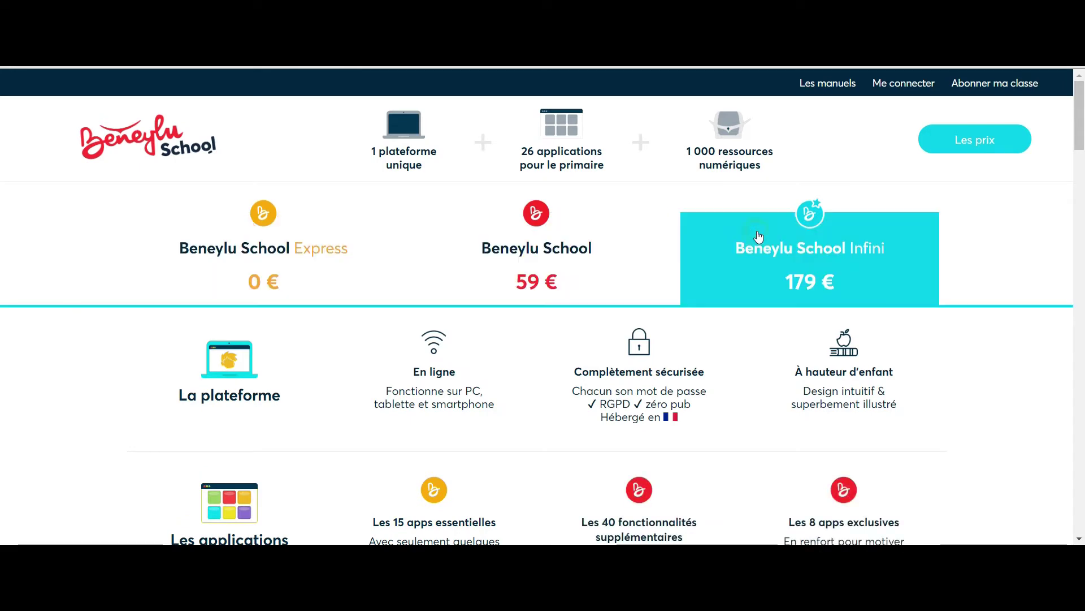
Examine the applications and resources included in the Beneylu School Infini plan
{"action": "scroll", "coordinate": [759, 236], "scroll_direction": "down", "scroll_amount": 5}
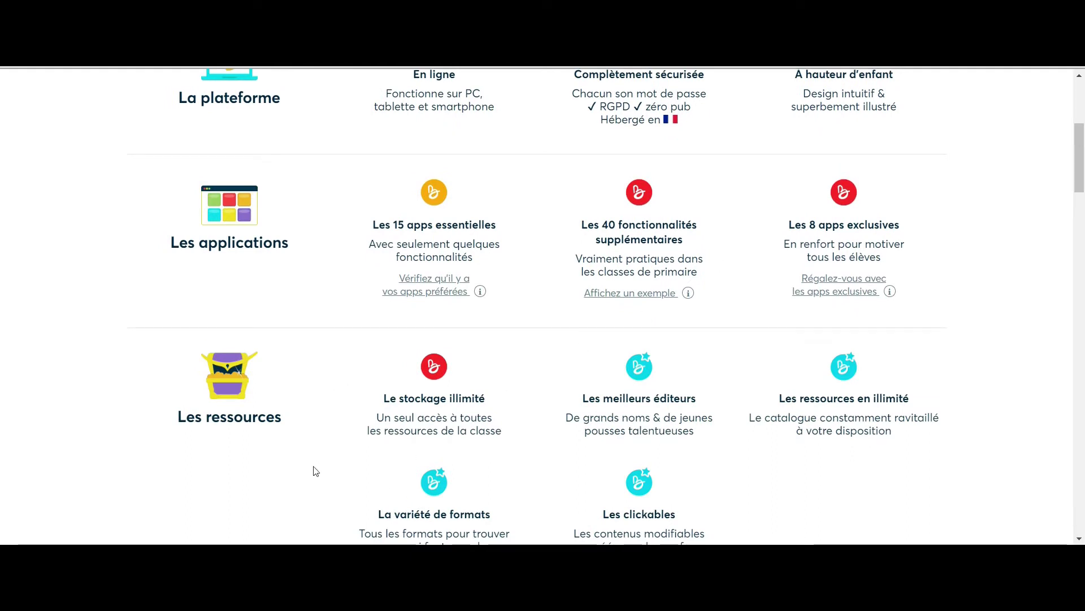
{"action": "scroll", "coordinate": [316, 471], "scroll_direction": "down", "scroll_amount": 2}
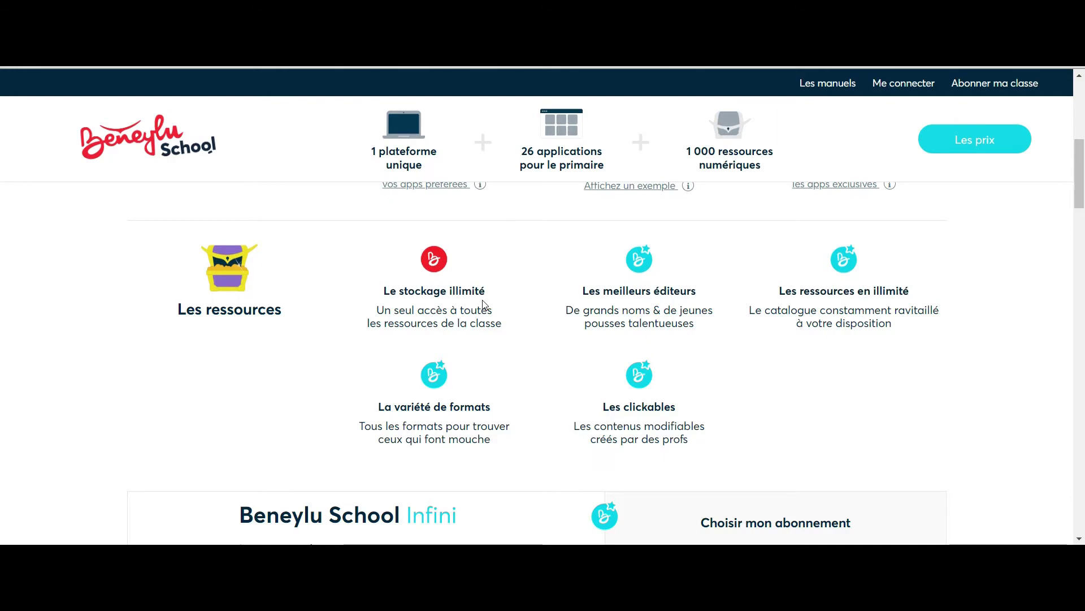
{"action": "scroll", "coordinate": [483, 305], "scroll_direction": "up", "scroll_amount": 7}
{"action": "scroll", "coordinate": [483, 305], "scroll_direction": "down", "scroll_amount": 10}
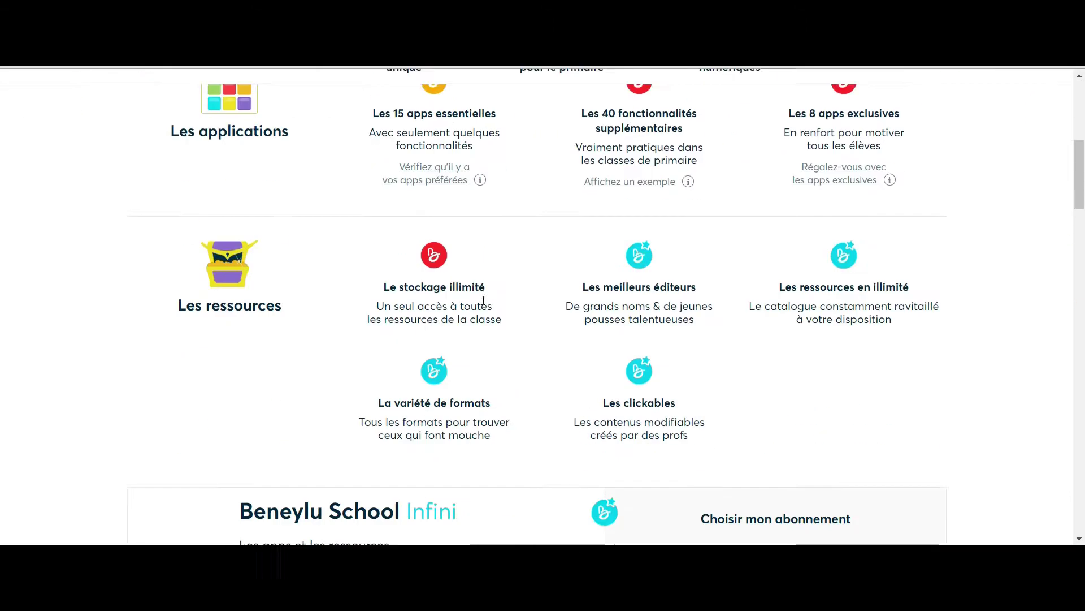
{"action": "scroll", "coordinate": [483, 305], "scroll_direction": "up", "scroll_amount": 10}
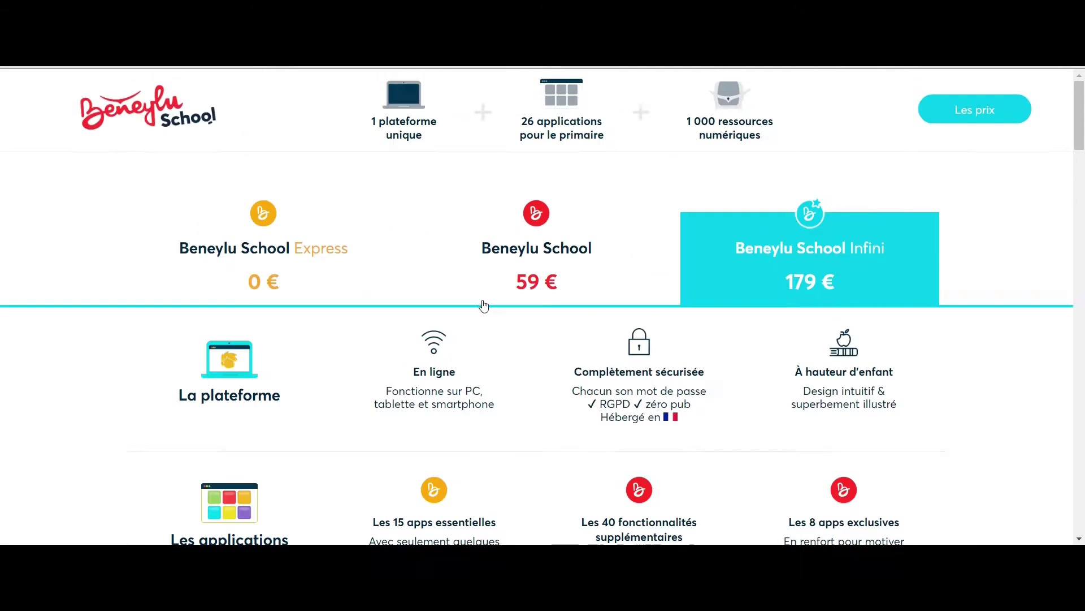
Return to the Beneylu School Express plan and choose its whole-school subscription, Toute l'école
{"action": "left_click", "coordinate": [294, 245]}
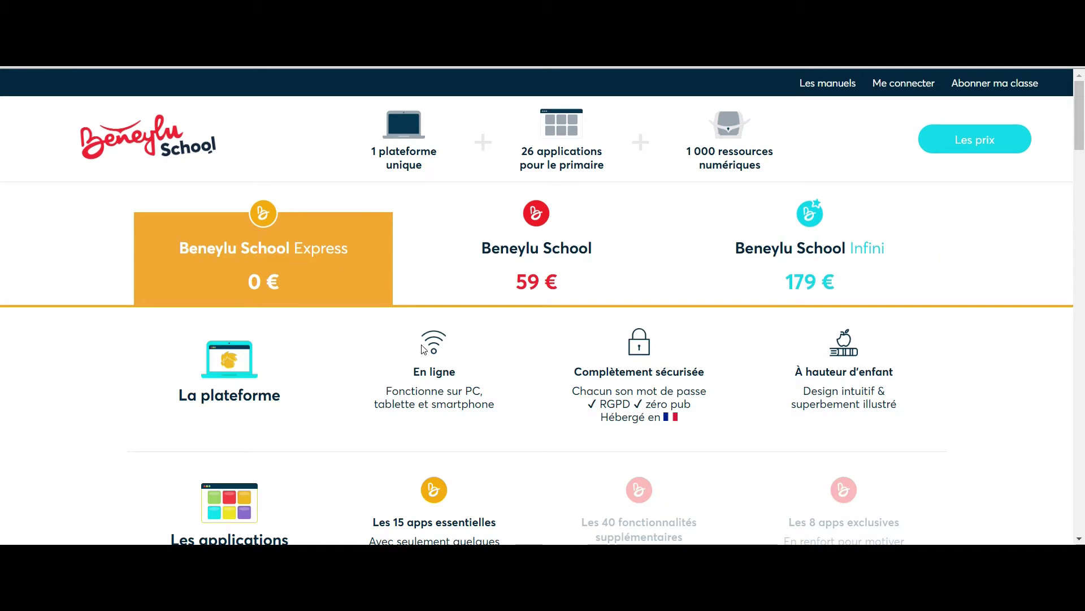
{"action": "scroll", "coordinate": [424, 349], "scroll_direction": "down", "scroll_amount": 12}
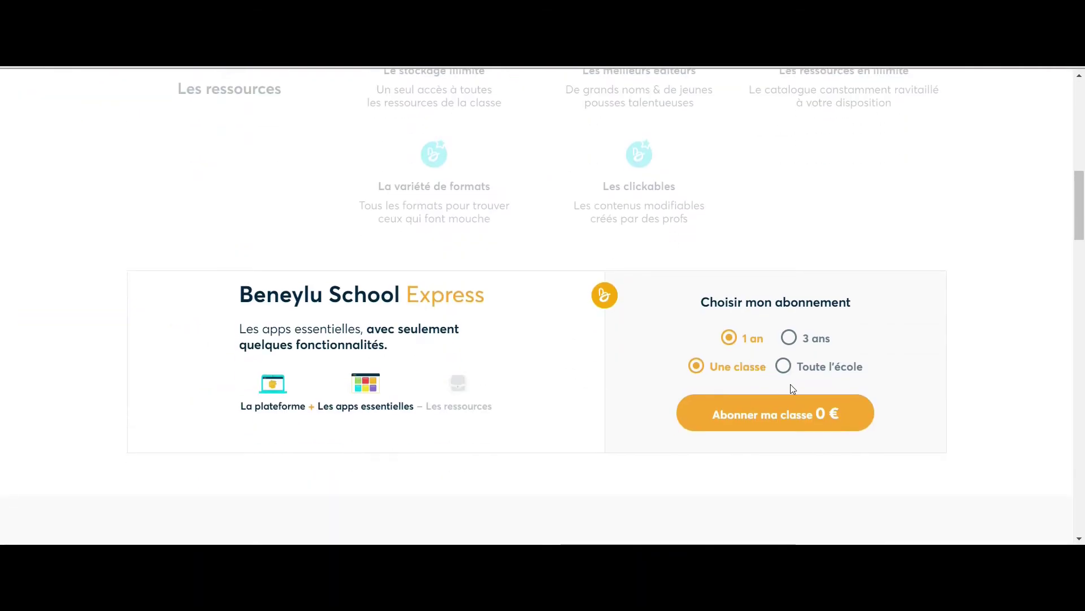
{"action": "left_click", "coordinate": [784, 366]}
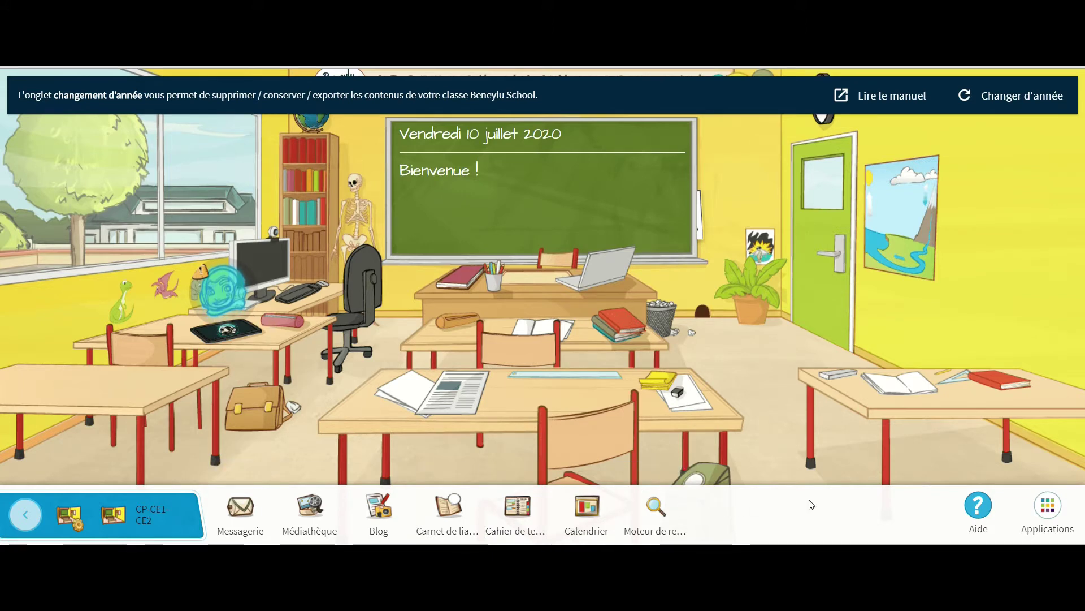
Open the application management list of the CP-CE1-CE2 class and review which apps are favourites and open to users
{"action": "left_click", "coordinate": [1037, 513]}
{"action": "left_click", "coordinate": [913, 157]}
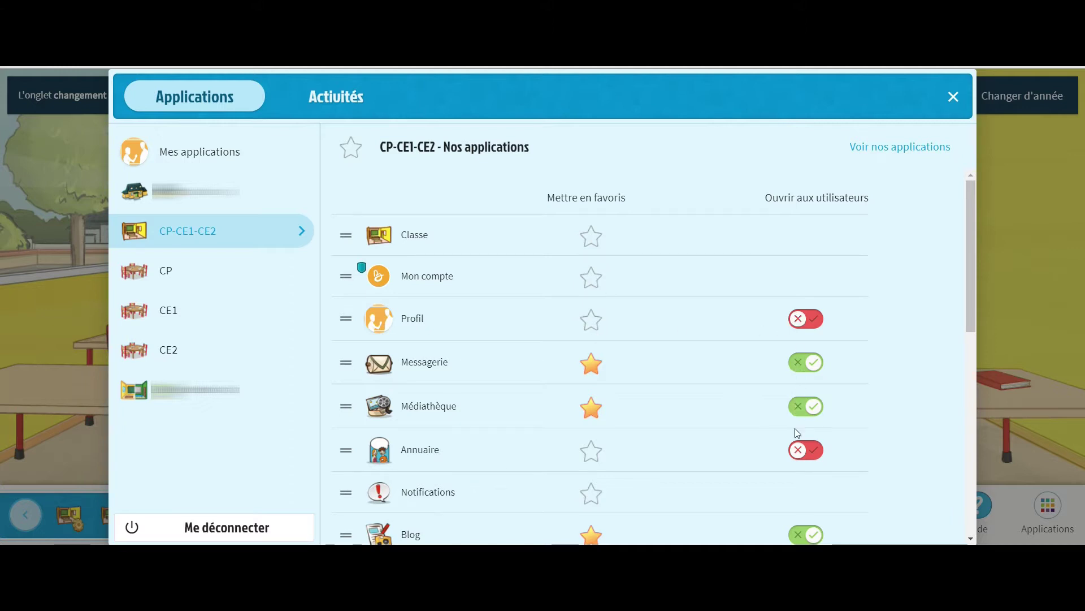
{"action": "scroll", "coordinate": [755, 428], "scroll_direction": "down", "scroll_amount": 1}
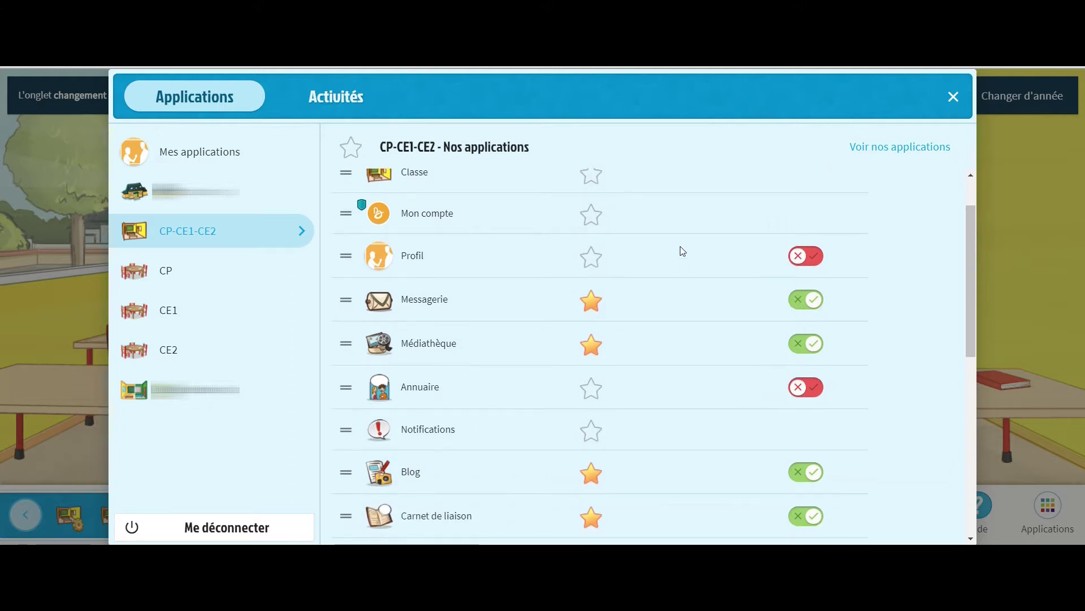
{"action": "scroll", "coordinate": [643, 270], "scroll_direction": "up", "scroll_amount": 1}
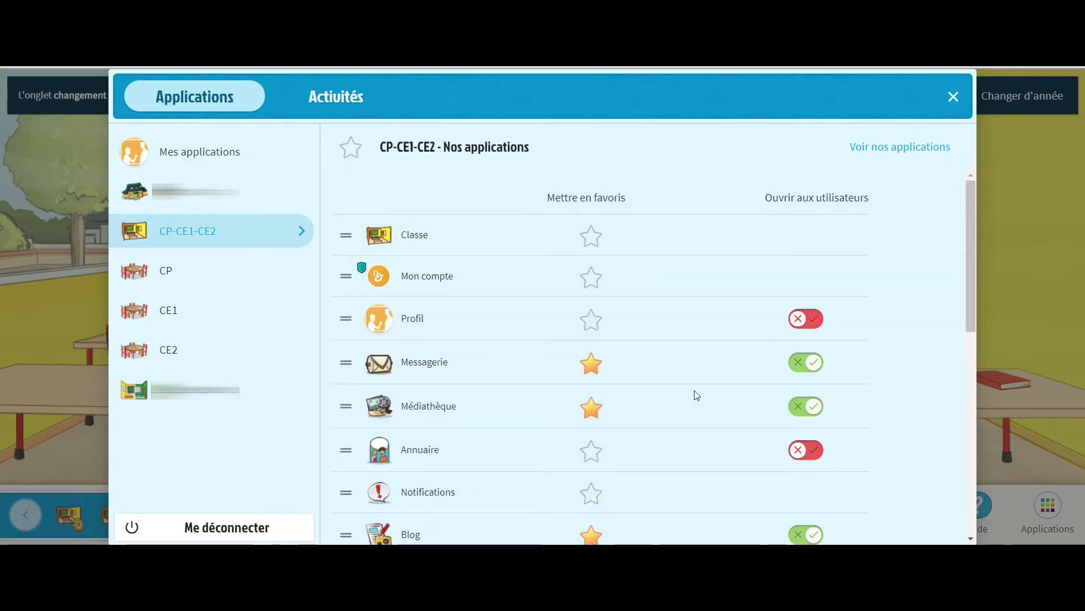
{"action": "scroll", "coordinate": [697, 395], "scroll_direction": "down", "scroll_amount": 6}
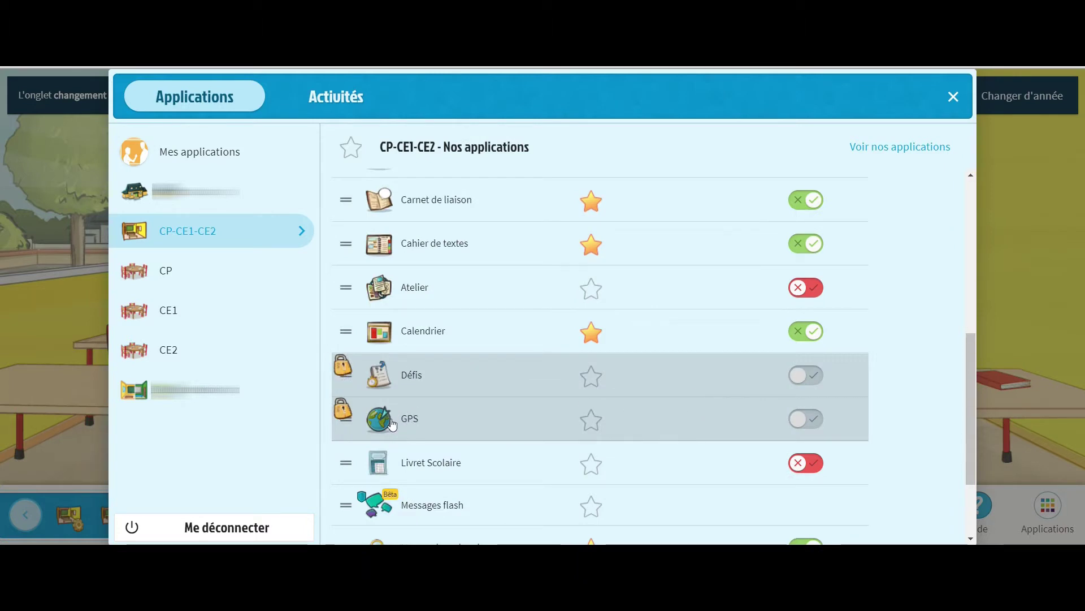
{"action": "scroll", "coordinate": [419, 413], "scroll_direction": "down", "scroll_amount": 1}
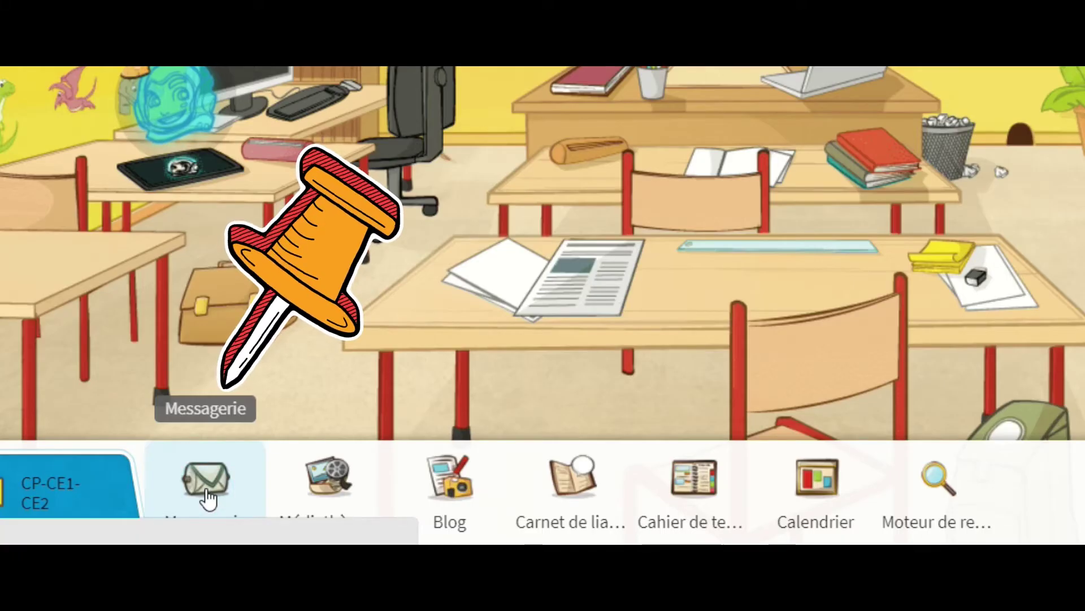
Open the class Messagerie and view the received messages
{"action": "left_click", "coordinate": [208, 497]}
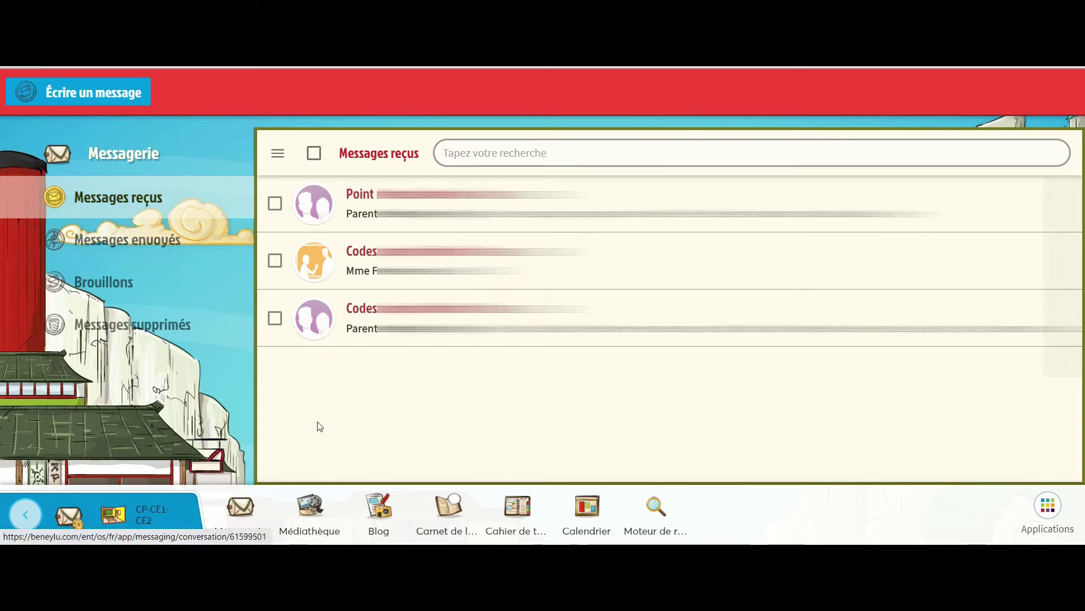
{"action": "left_click", "coordinate": [75, 523]}
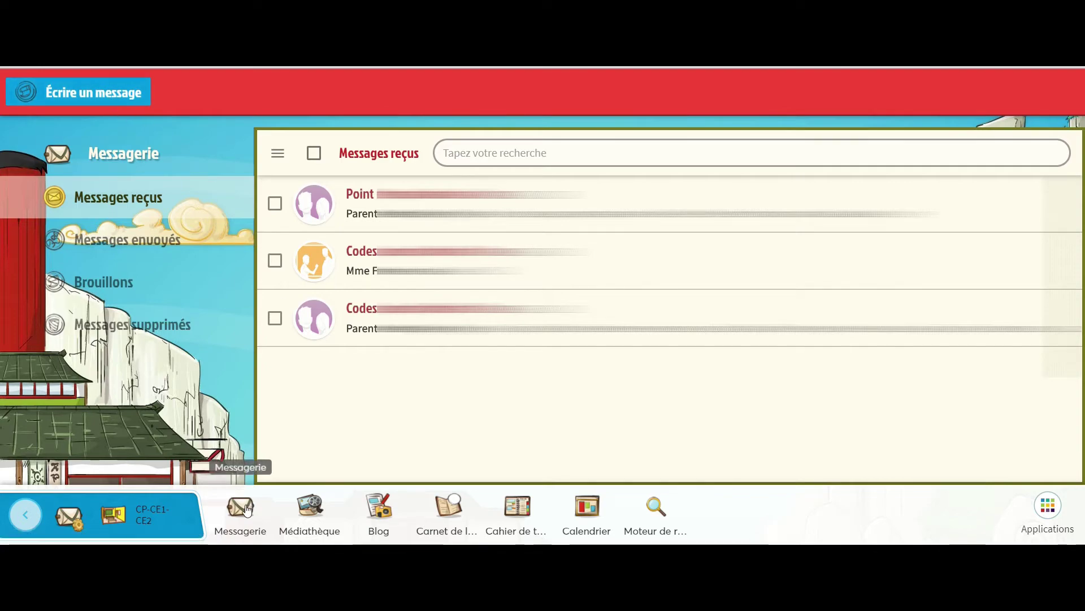
Open a pupil's folder within Dossiers des utilisateurs in the class Médiathèque
{"action": "left_click", "coordinate": [304, 509]}
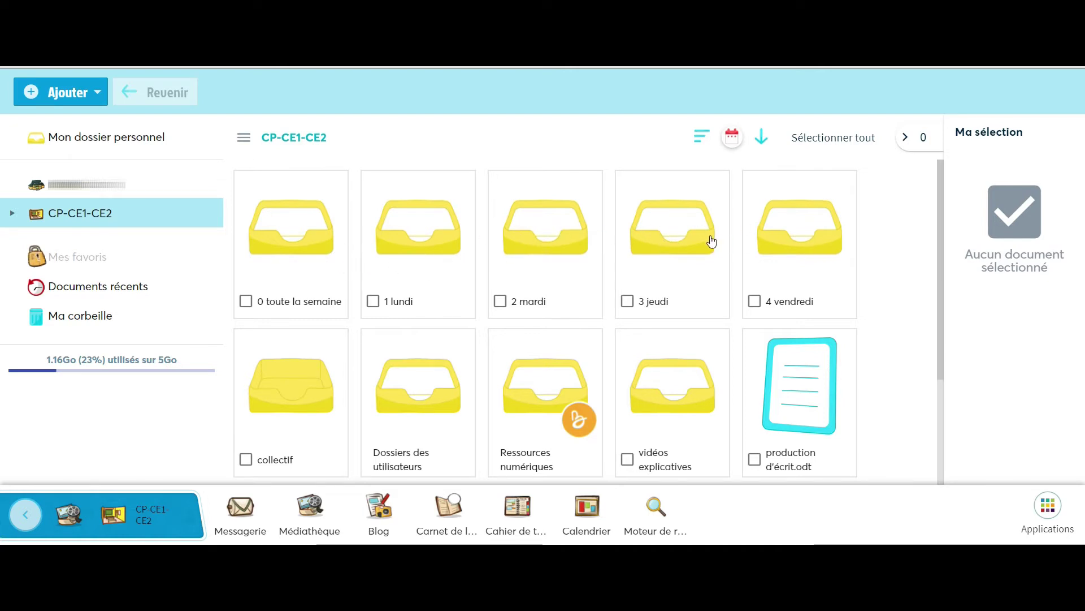
{"action": "left_click", "coordinate": [409, 389]}
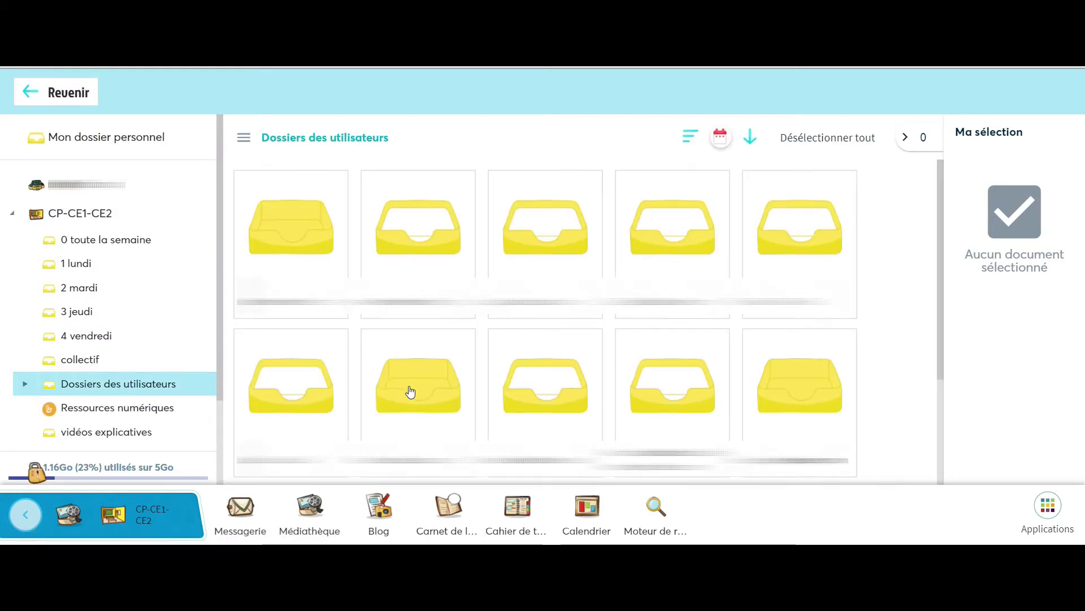
{"action": "scroll", "coordinate": [410, 392], "scroll_direction": "down", "scroll_amount": 3}
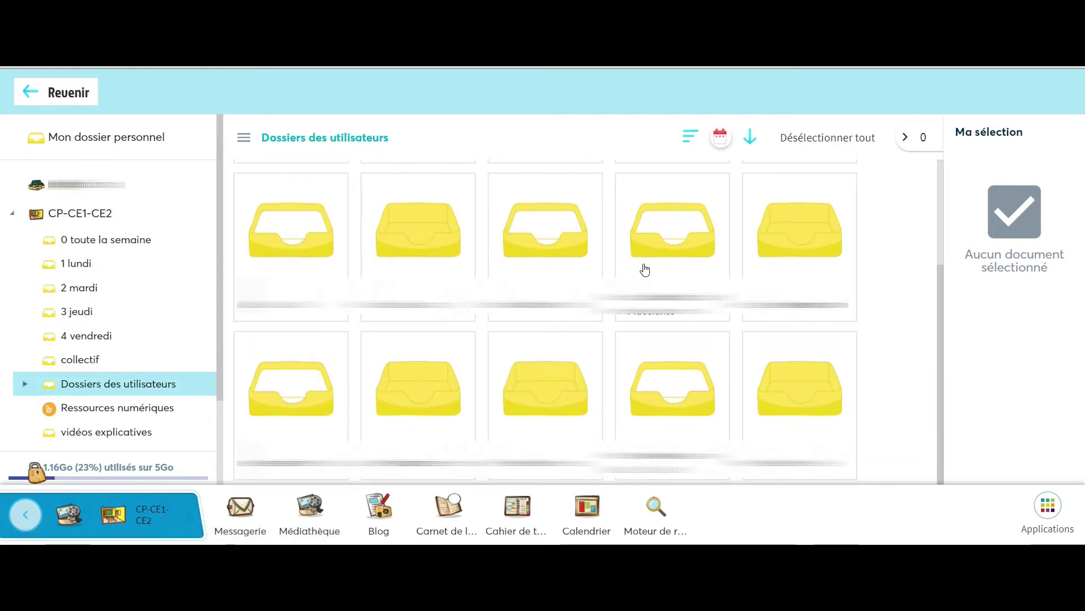
{"action": "scroll", "coordinate": [621, 283], "scroll_direction": "down", "scroll_amount": 2}
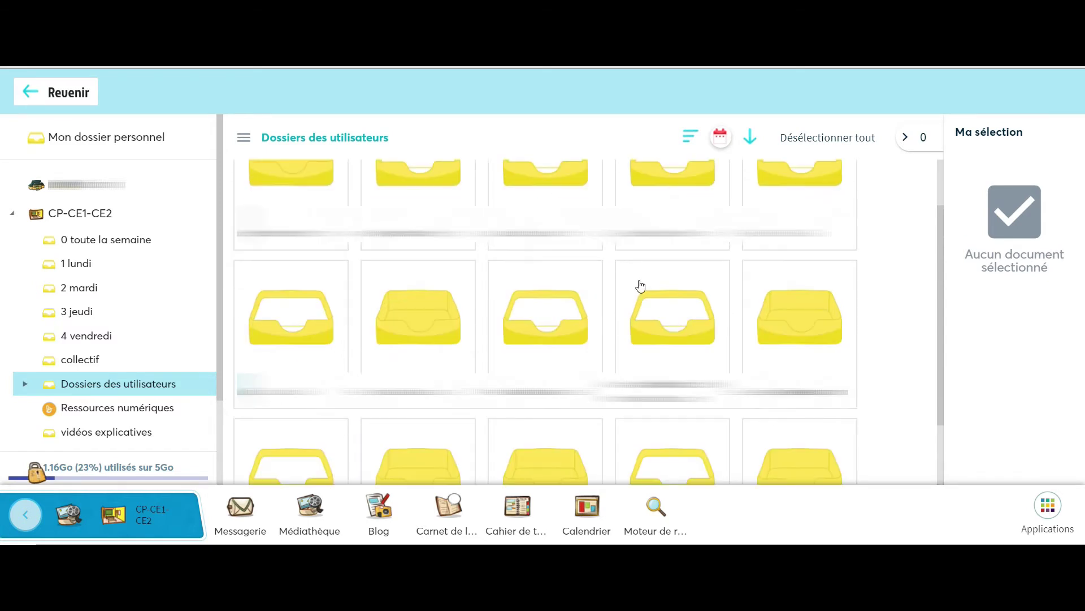
{"action": "double_click", "coordinate": [664, 305]}
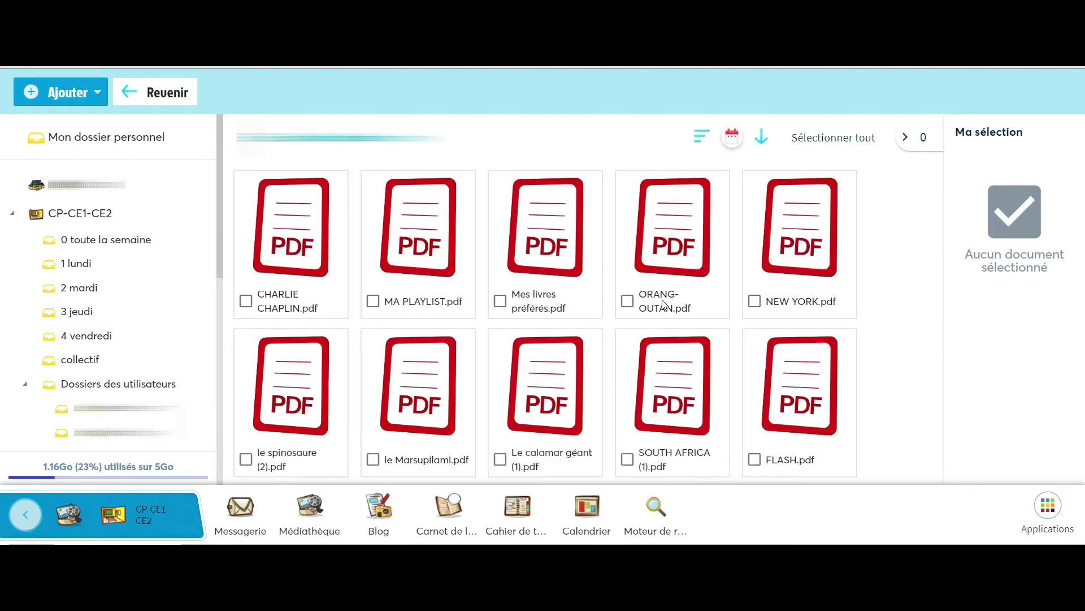
Open the pupil's document SOUTH AFRICA (1).pdf, look through its pages back to the cover and close it
{"action": "double_click", "coordinate": [648, 417]}
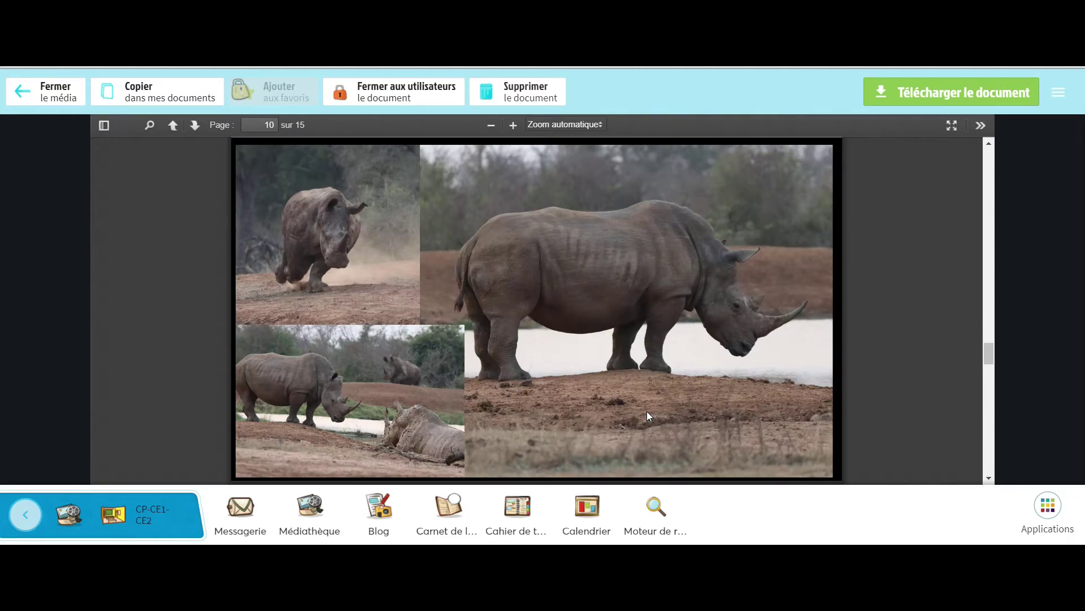
{"action": "scroll", "coordinate": [719, 357], "scroll_direction": "down", "scroll_amount": 6}
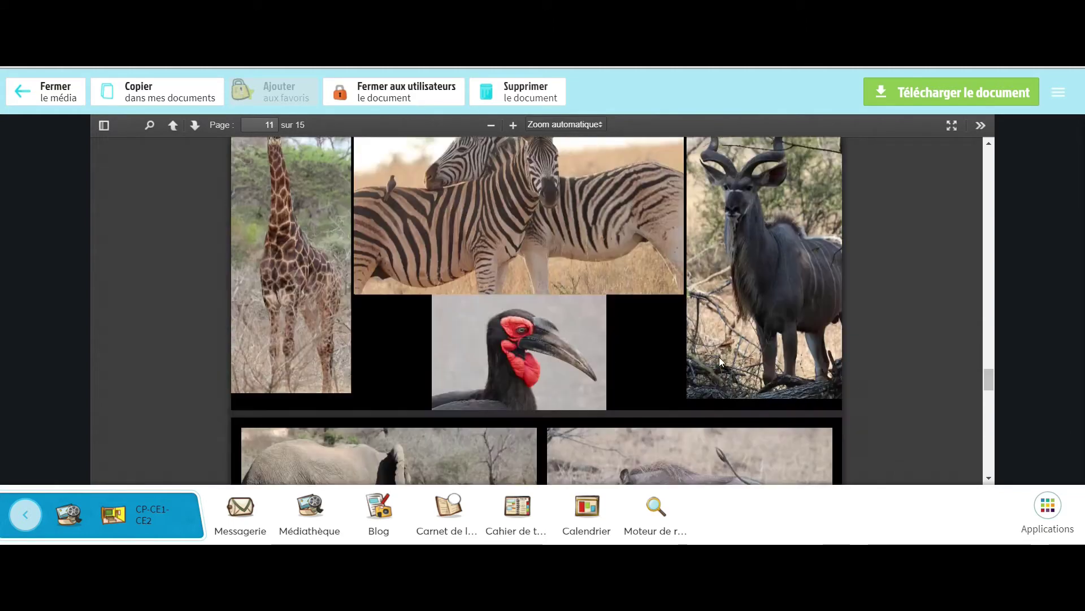
{"action": "scroll", "coordinate": [719, 357], "scroll_direction": "down", "scroll_amount": 6}
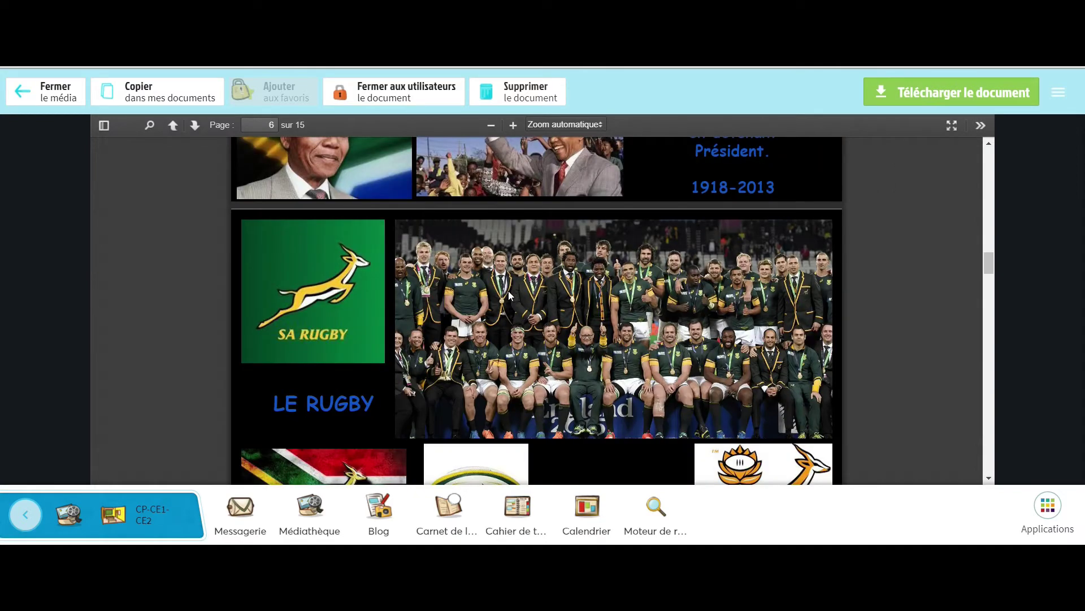
{"action": "scroll", "coordinate": [509, 294], "scroll_direction": "up", "scroll_amount": 15}
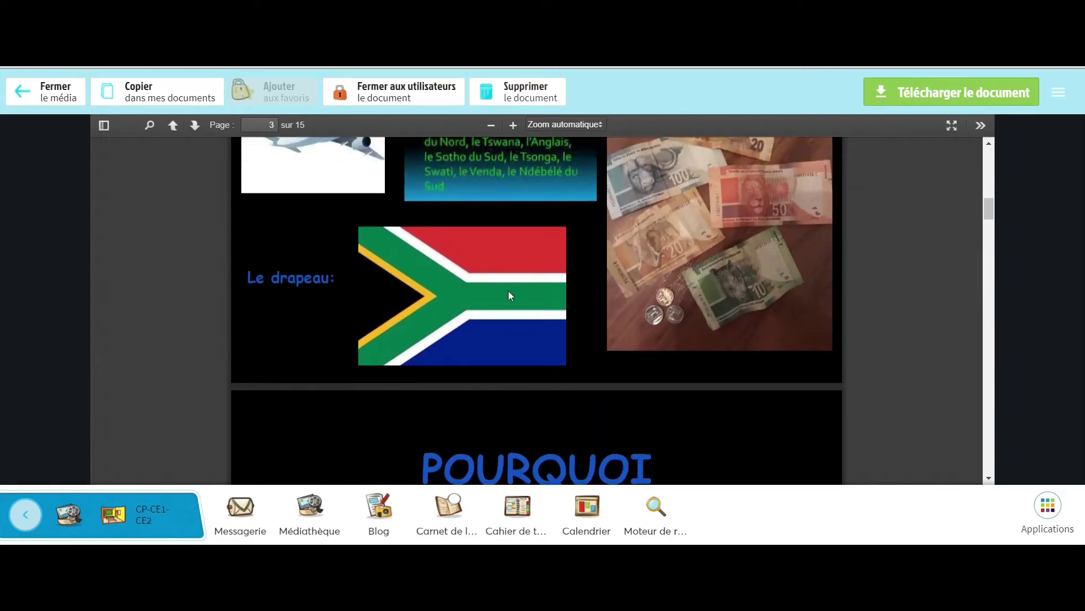
{"action": "scroll", "coordinate": [508, 294], "scroll_direction": "up", "scroll_amount": 10}
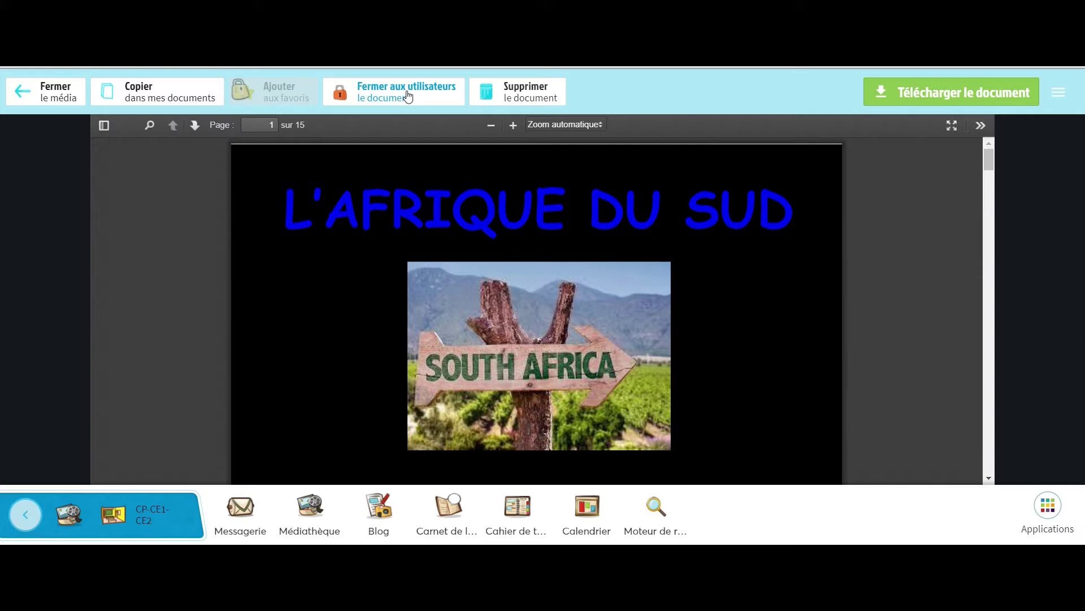
{"action": "left_click", "coordinate": [52, 95]}
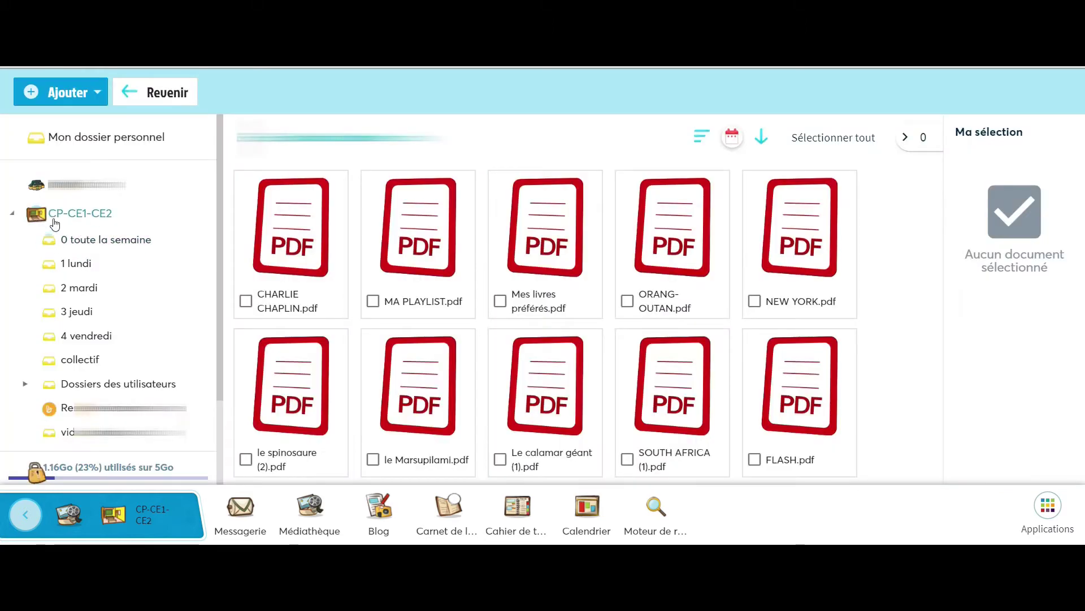
View the school's shared media space, and browse the class folders collectif and 1 lundi
{"action": "left_click", "coordinate": [36, 183]}
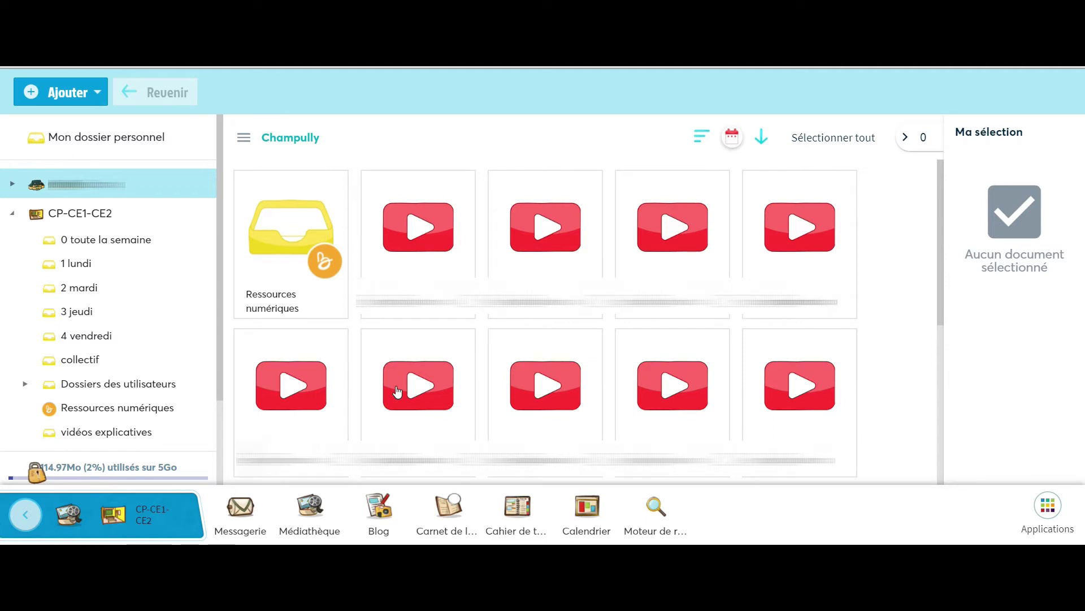
{"action": "left_click", "coordinate": [79, 360]}
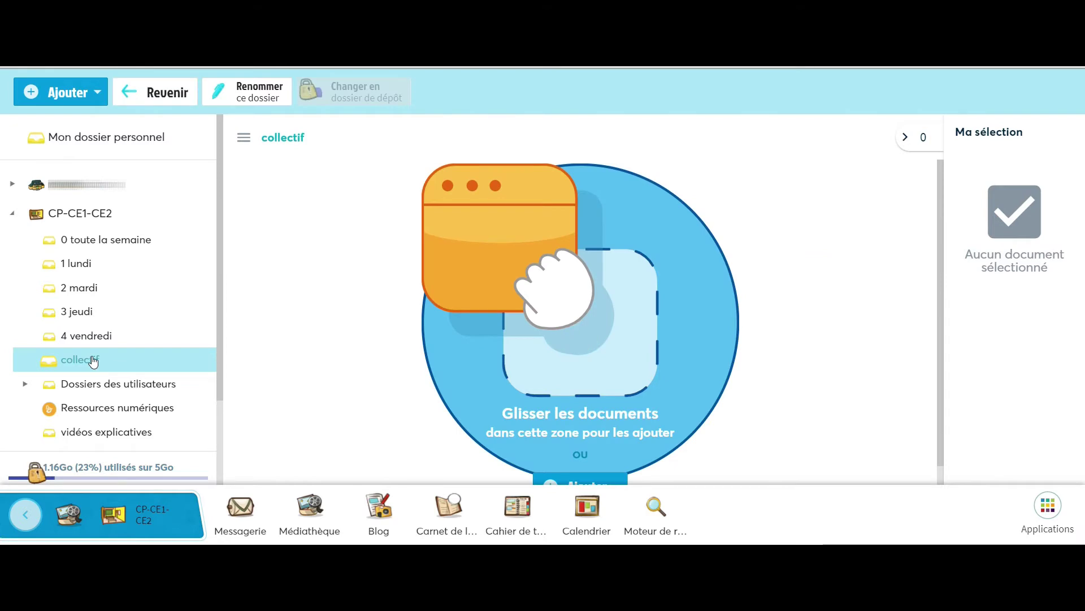
{"action": "left_click", "coordinate": [85, 264]}
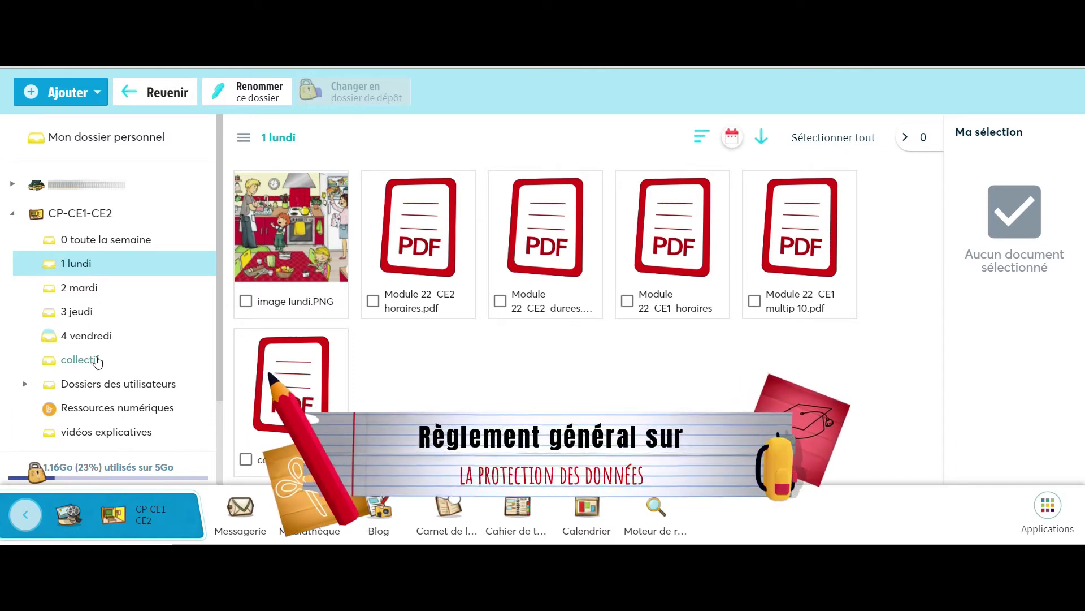
Reopen the collectif folder, look over the folder tree and return to the CP-CE1-CE2 class root
{"action": "left_click", "coordinate": [97, 363]}
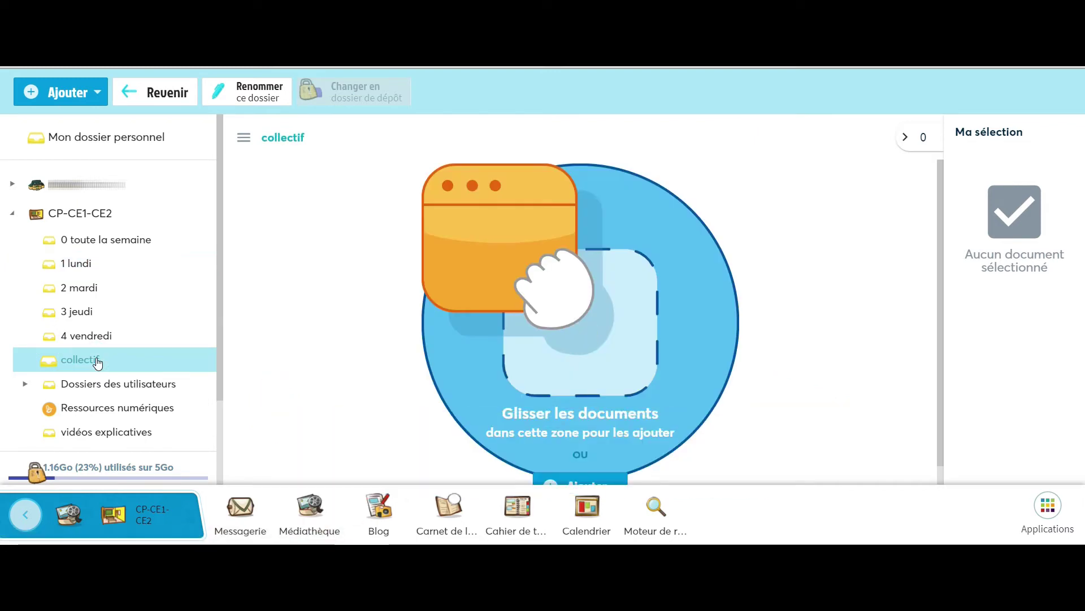
{"action": "scroll", "coordinate": [97, 363], "scroll_direction": "down", "scroll_amount": 2}
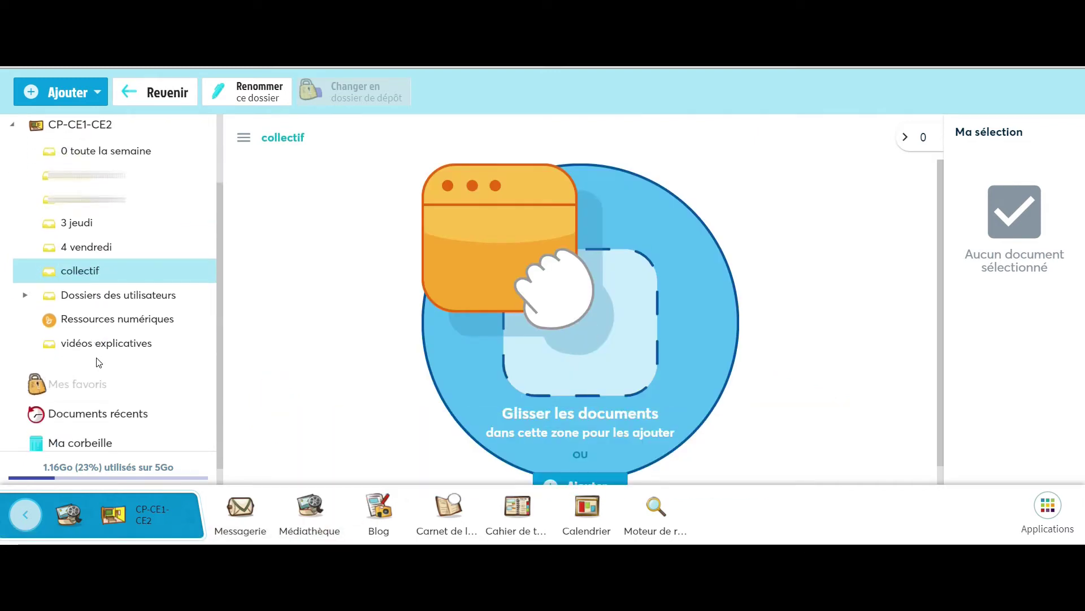
{"action": "scroll", "coordinate": [97, 361], "scroll_direction": "up", "scroll_amount": 2}
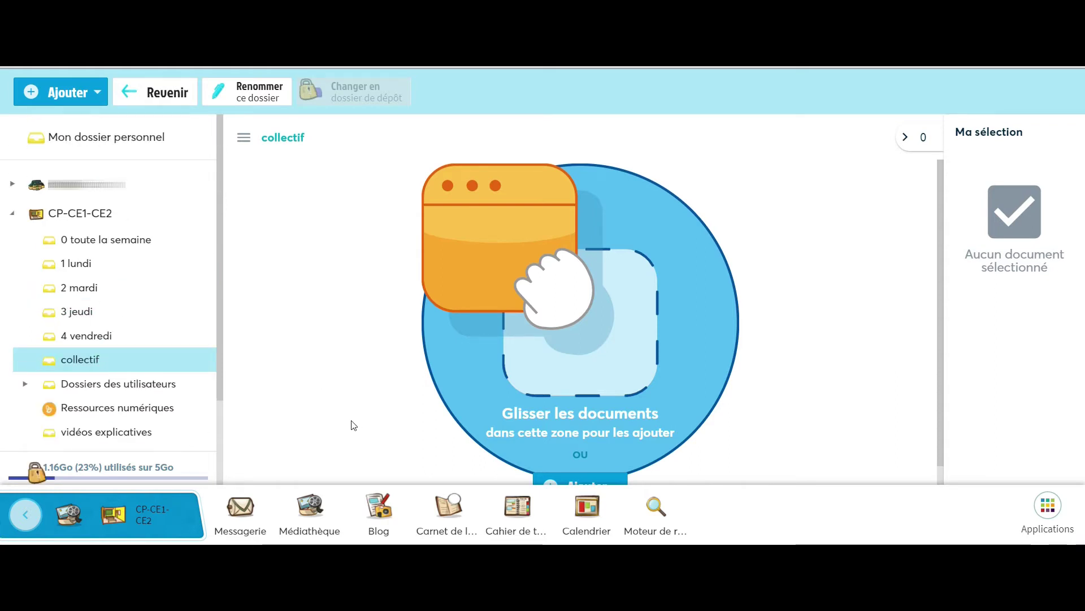
{"action": "left_click", "coordinate": [107, 218]}
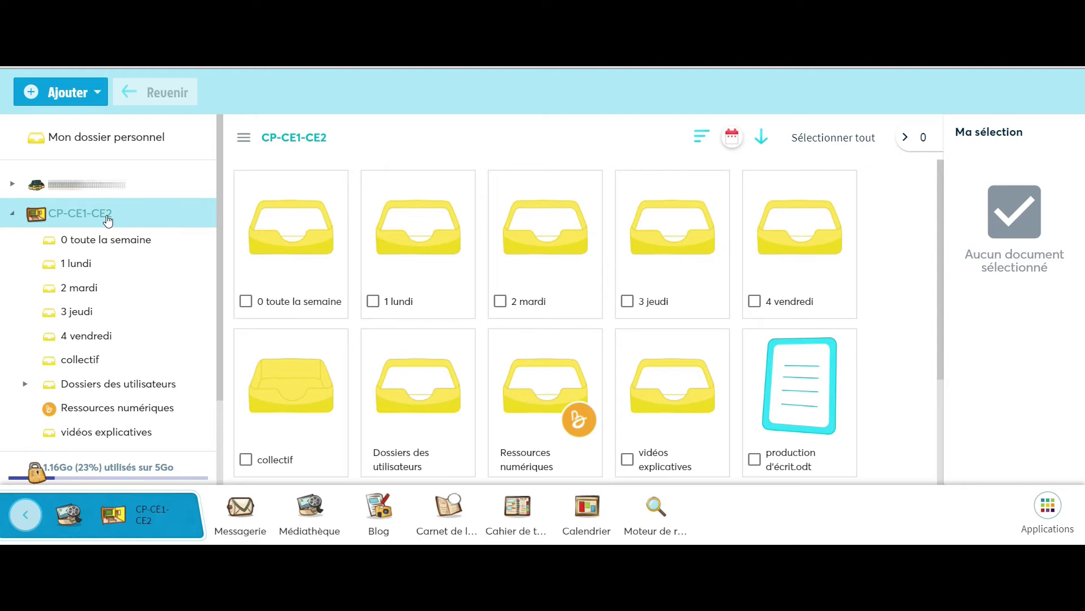
Browse the class folders collectif, 1 lundi and 2 mardi in the CP-CE1-CE2 Médiathèque
{"action": "scroll", "coordinate": [366, 375], "scroll_direction": "down", "scroll_amount": 2}
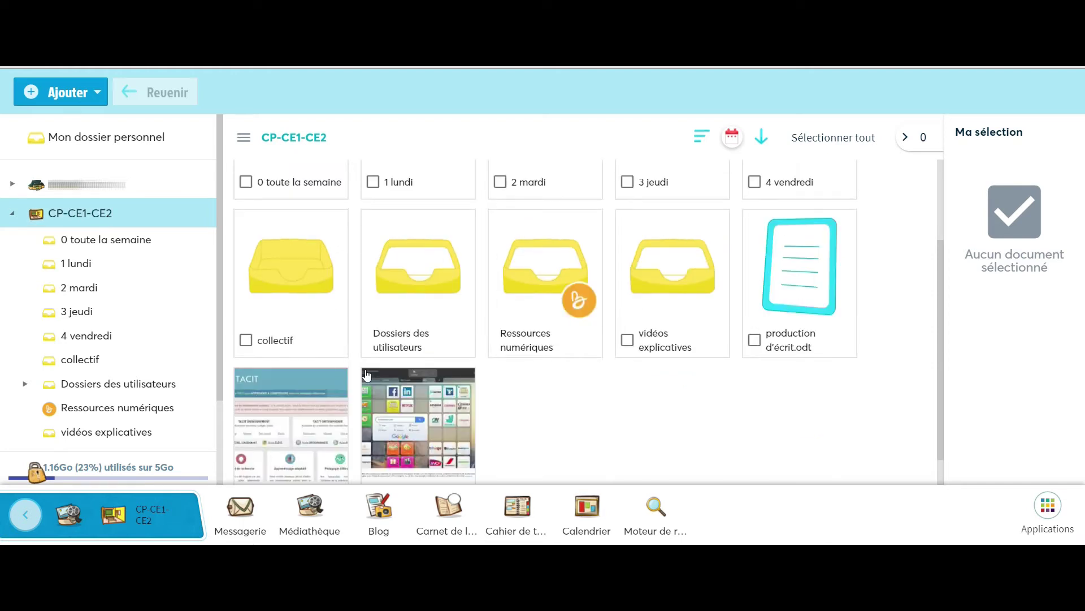
{"action": "double_click", "coordinate": [301, 251]}
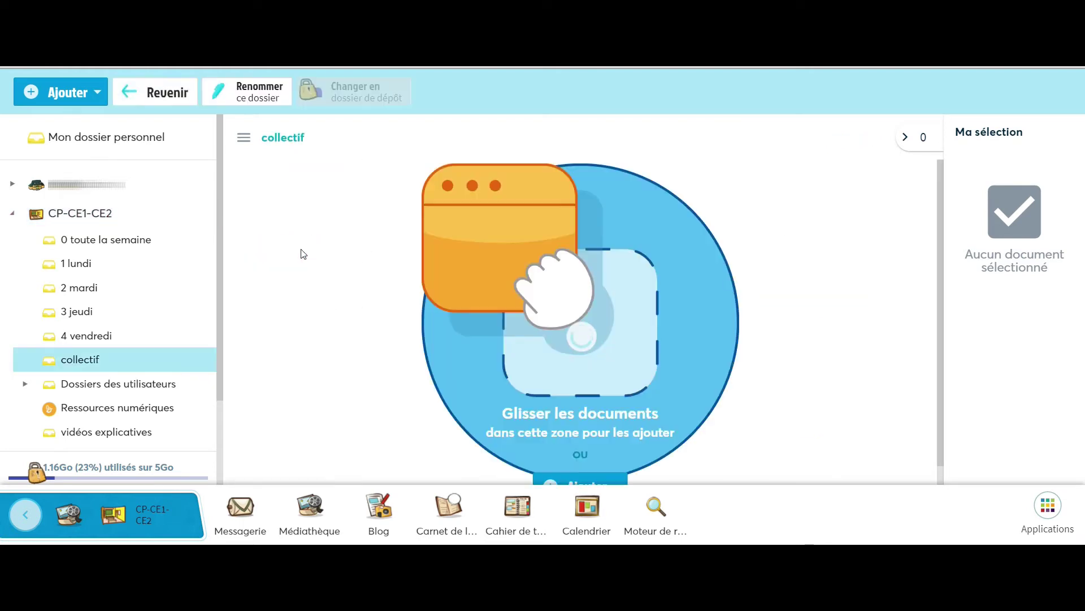
{"action": "left_click", "coordinate": [107, 267]}
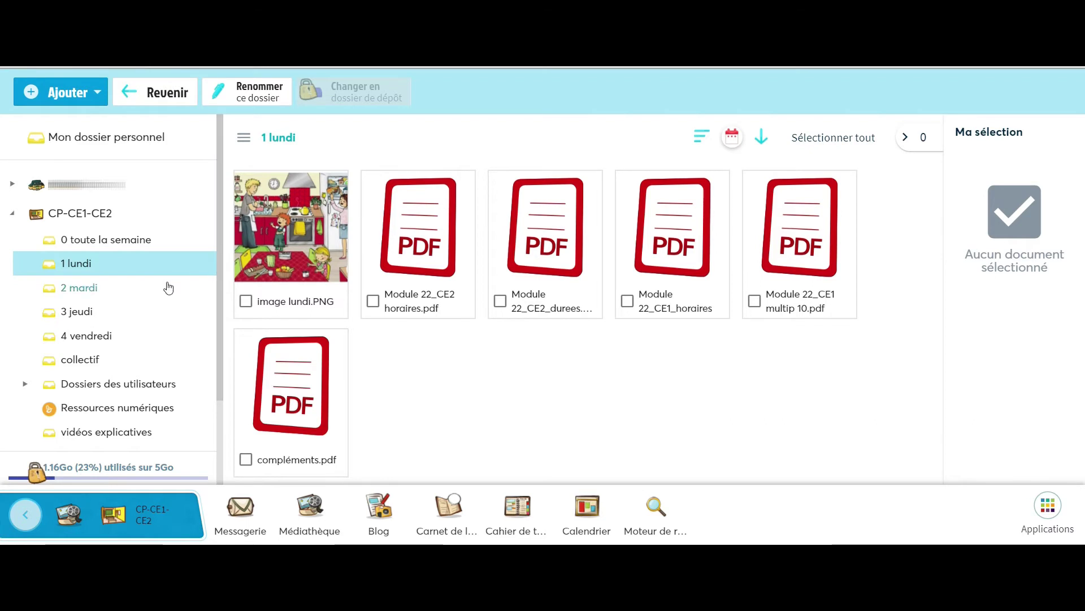
{"action": "left_click", "coordinate": [127, 287]}
{"action": "left_click", "coordinate": [815, 263]}
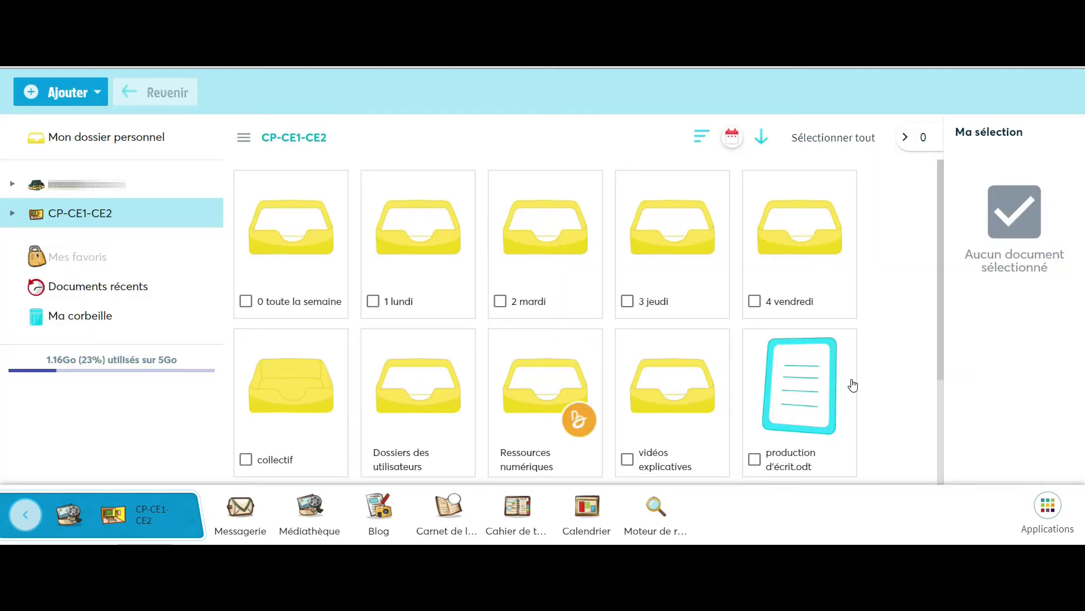
View the document production d'écrit.odt and the contents of the vidéos explicatives folder, returning to the CP-CE1-CE2 class root
{"action": "left_click", "coordinate": [796, 412]}
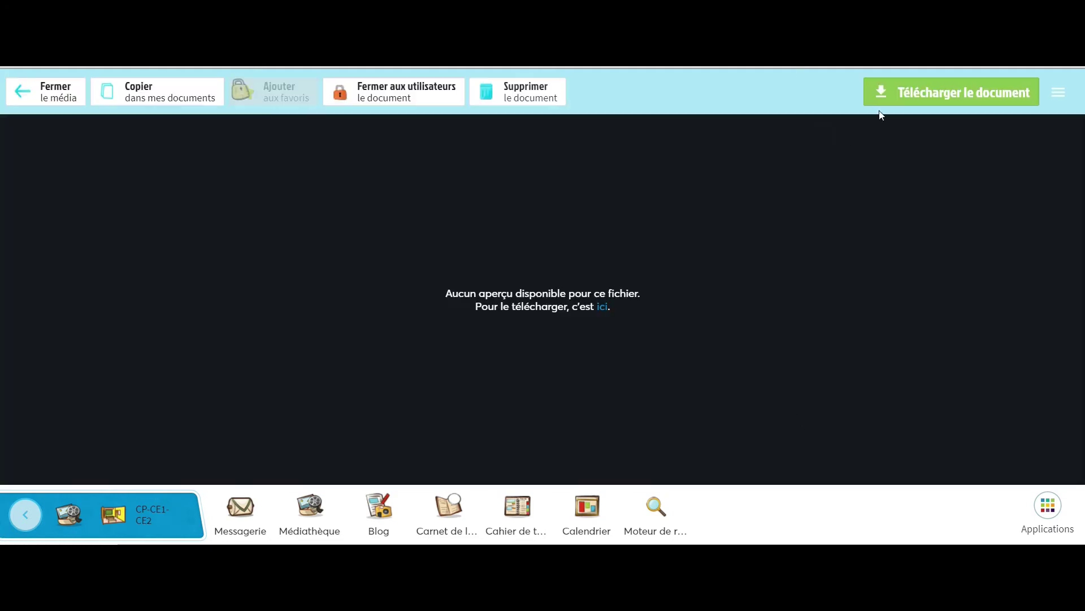
{"action": "left_click", "coordinate": [68, 95]}
{"action": "left_click", "coordinate": [377, 237]}
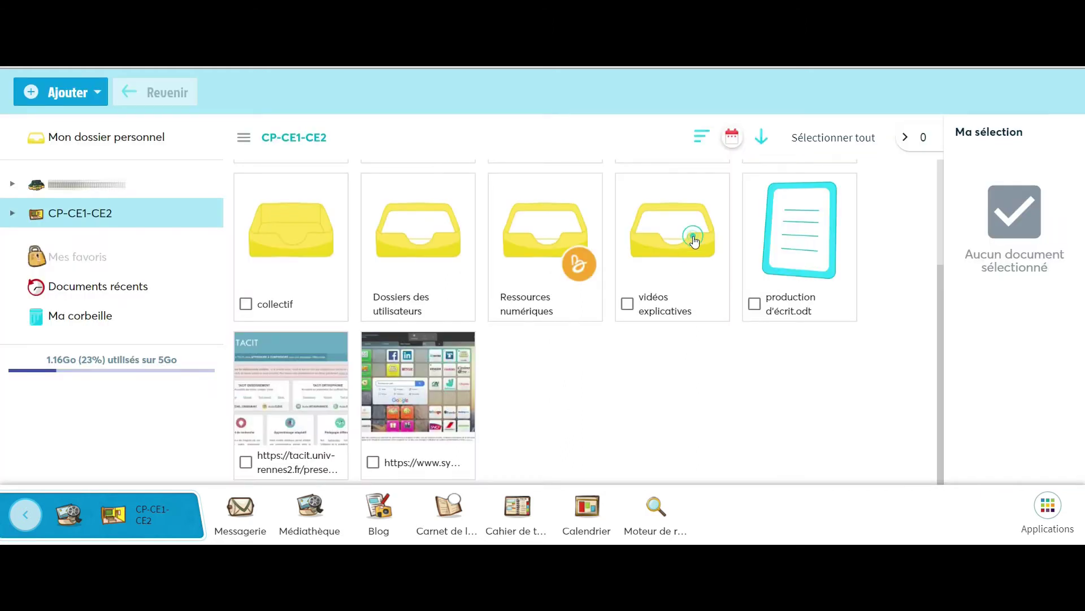
{"action": "double_click", "coordinate": [692, 236]}
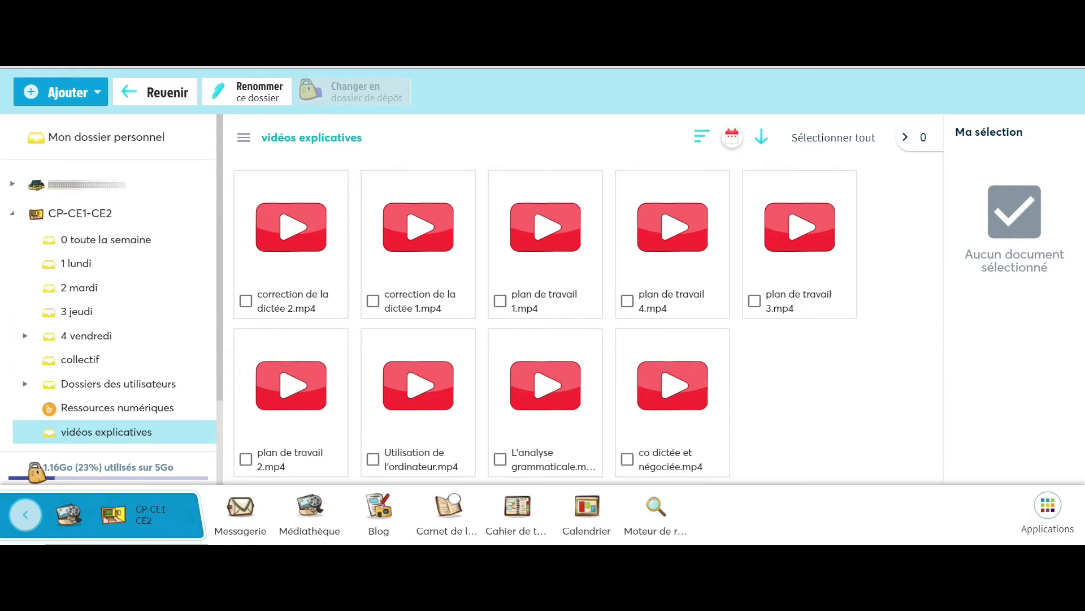
{"action": "left_click", "coordinate": [80, 214]}
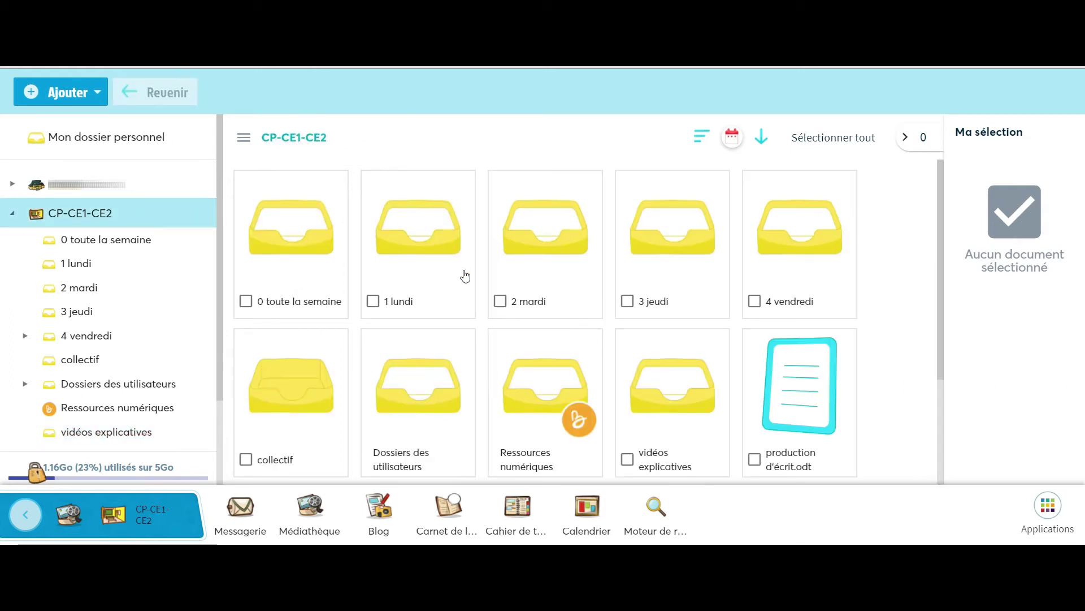
Open the saved Symbaloo link from the class root and visit its website
{"action": "scroll", "coordinate": [489, 385], "scroll_direction": "down", "scroll_amount": 3}
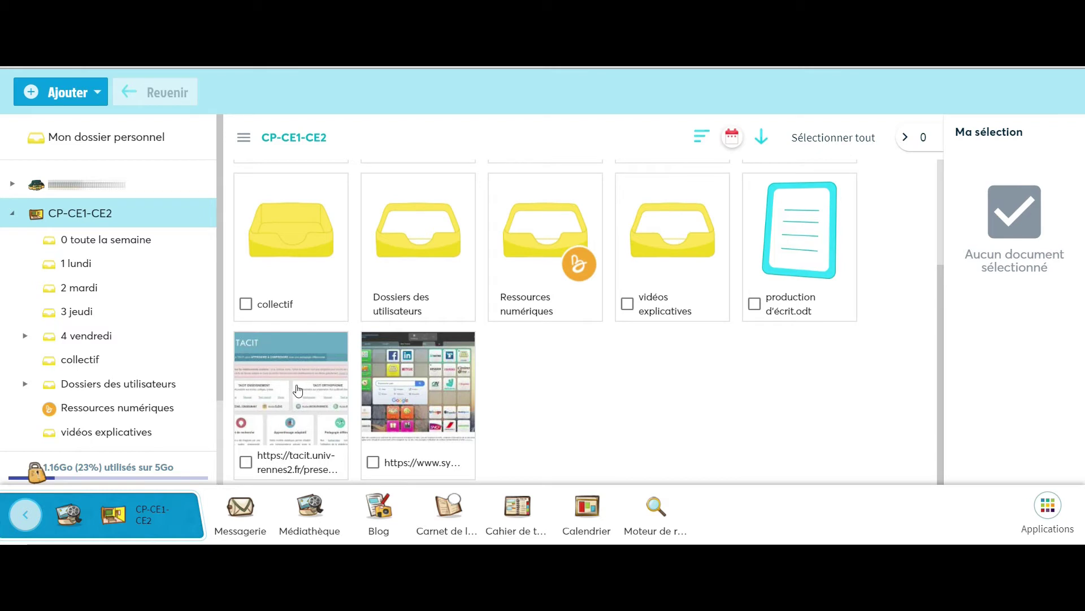
{"action": "left_click", "coordinate": [423, 402]}
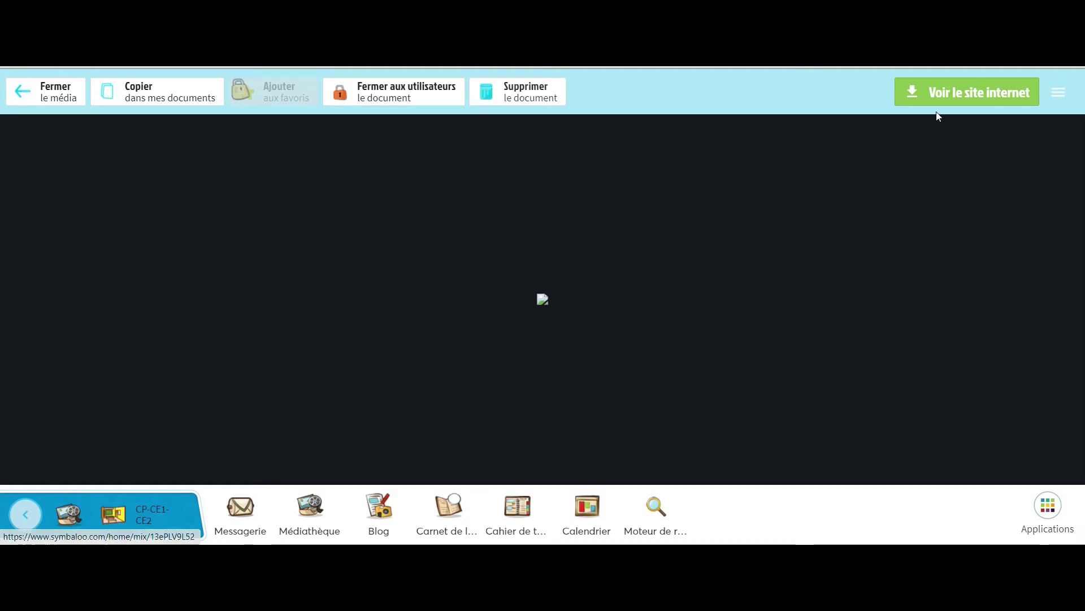
{"action": "left_click", "coordinate": [955, 100]}
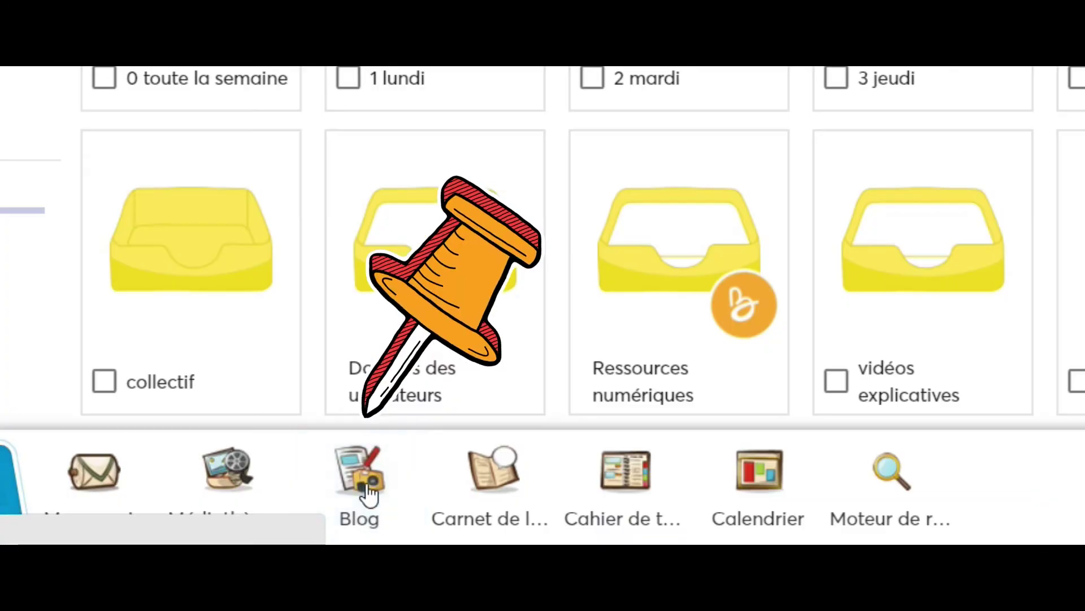
Open the class Blog, look through its articles and switch the application to management mode
{"action": "left_click", "coordinate": [364, 486]}
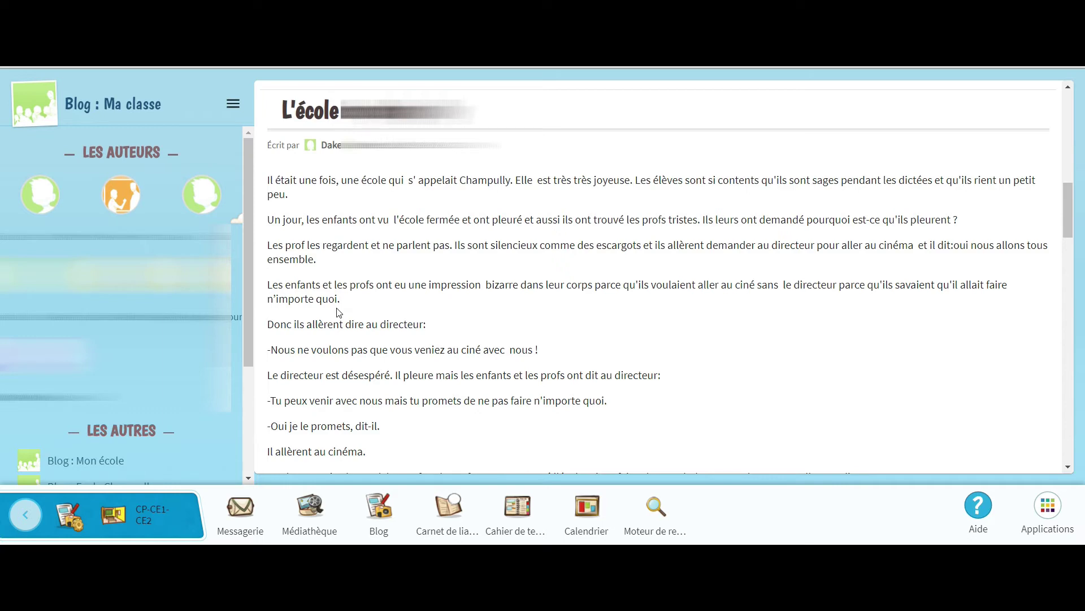
{"action": "scroll", "coordinate": [338, 312], "scroll_direction": "down", "scroll_amount": 15}
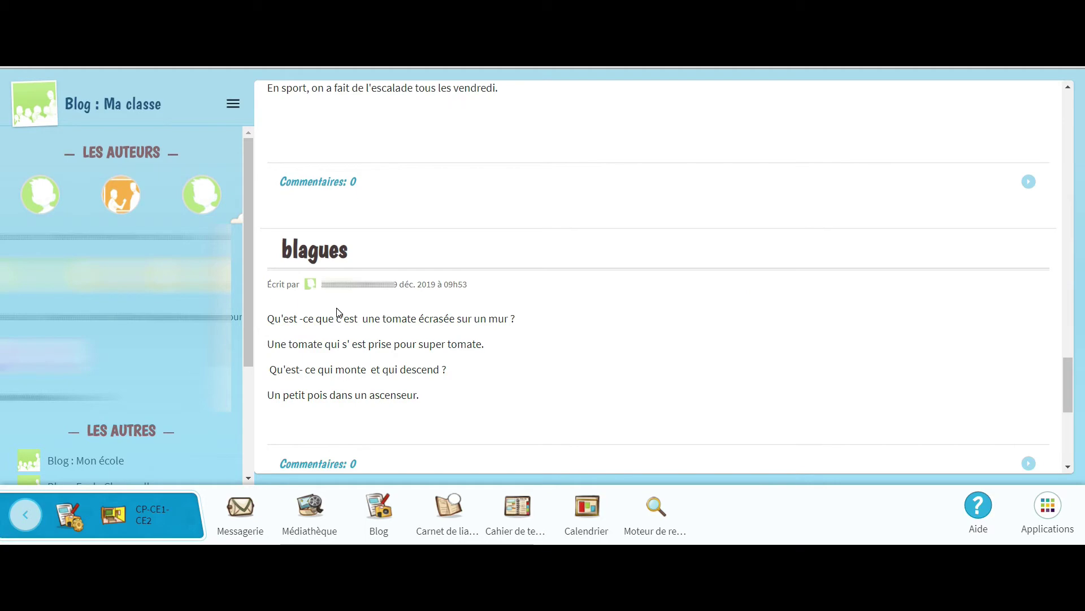
{"action": "scroll", "coordinate": [336, 308], "scroll_direction": "up", "scroll_amount": 20}
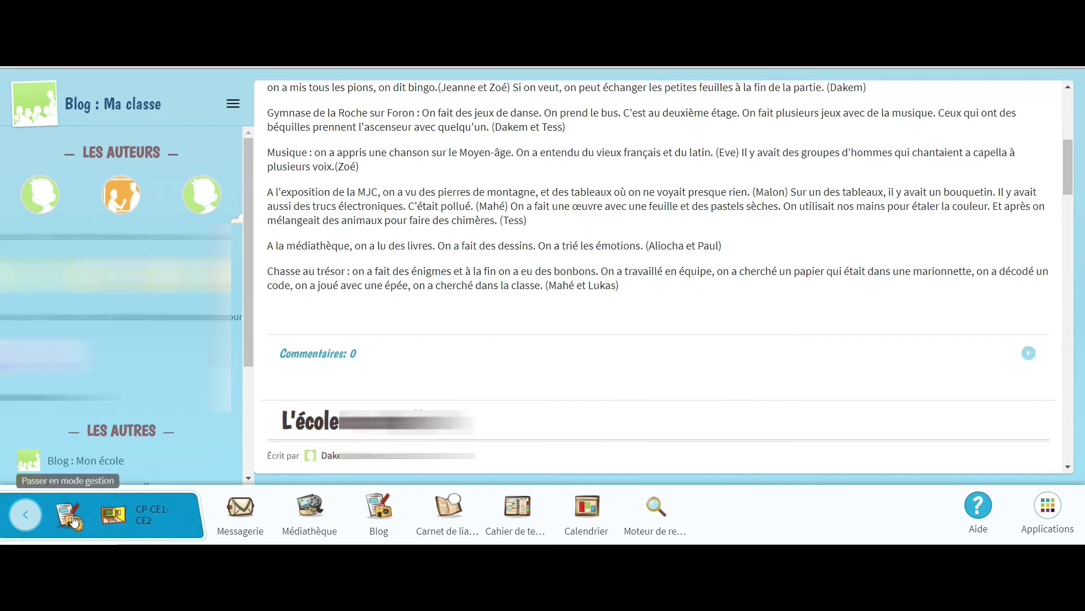
{"action": "left_click", "coordinate": [72, 519]}
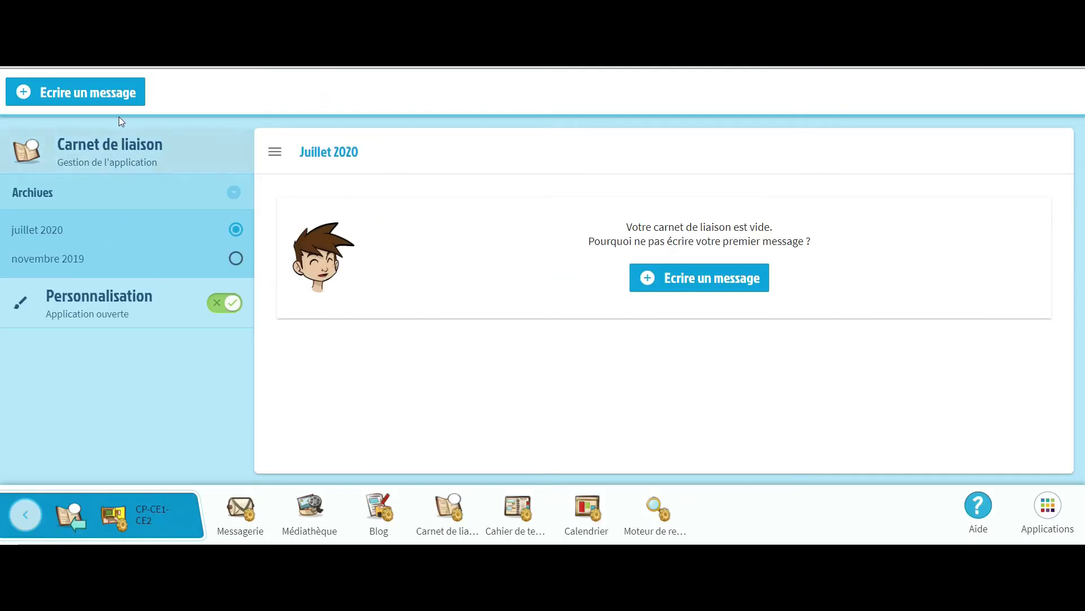
Start a new Carnet de liaison message, enable Individualiser le mot, and check its recipient selection and date field
{"action": "left_click", "coordinate": [136, 93]}
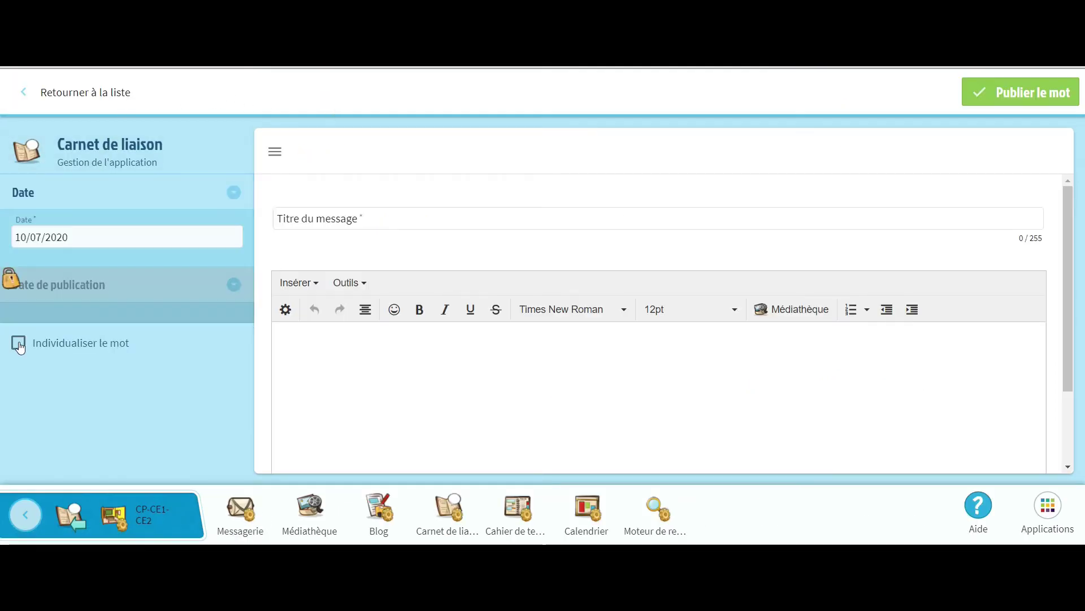
{"action": "left_click", "coordinate": [18, 343]}
{"action": "left_click", "coordinate": [137, 385]}
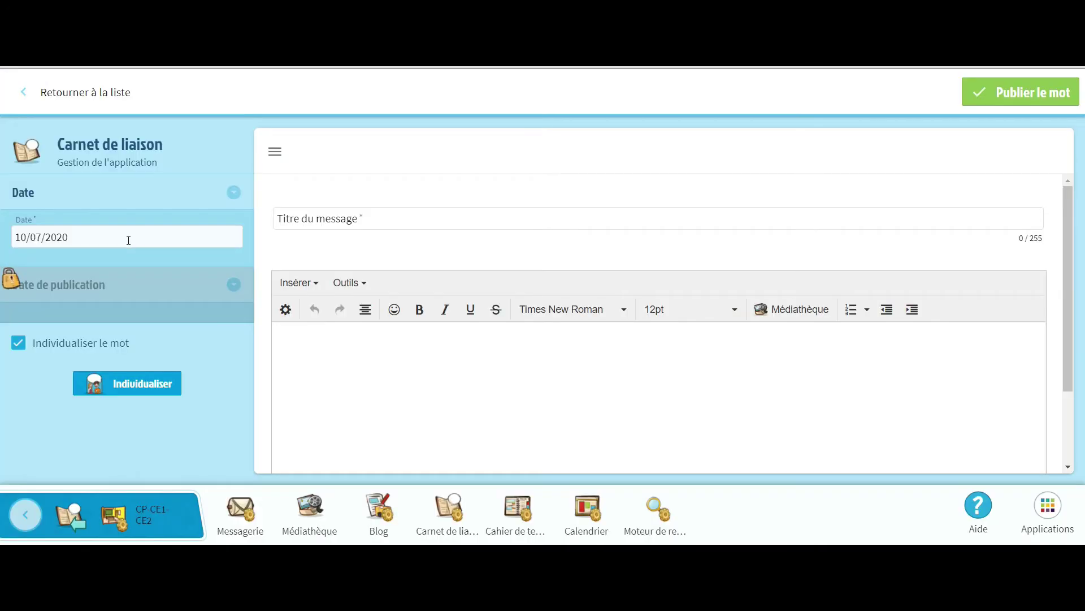
{"action": "left_click", "coordinate": [129, 239]}
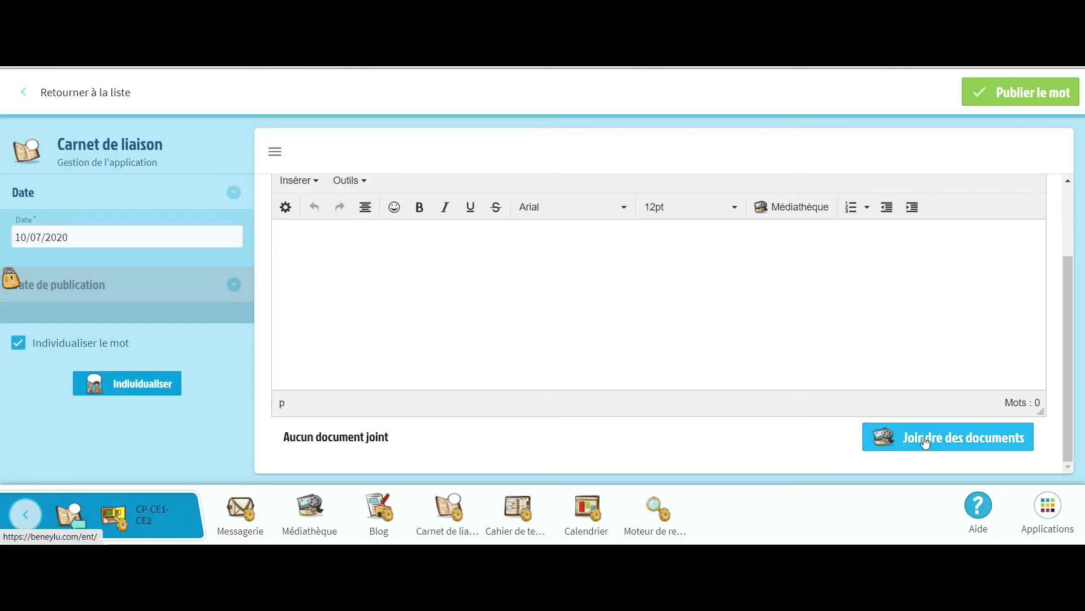
Look over the message editor, view the Médiathèque documents available as attachments, and return to the message list without publishing
{"action": "scroll", "coordinate": [779, 285], "scroll_direction": "up", "scroll_amount": 2}
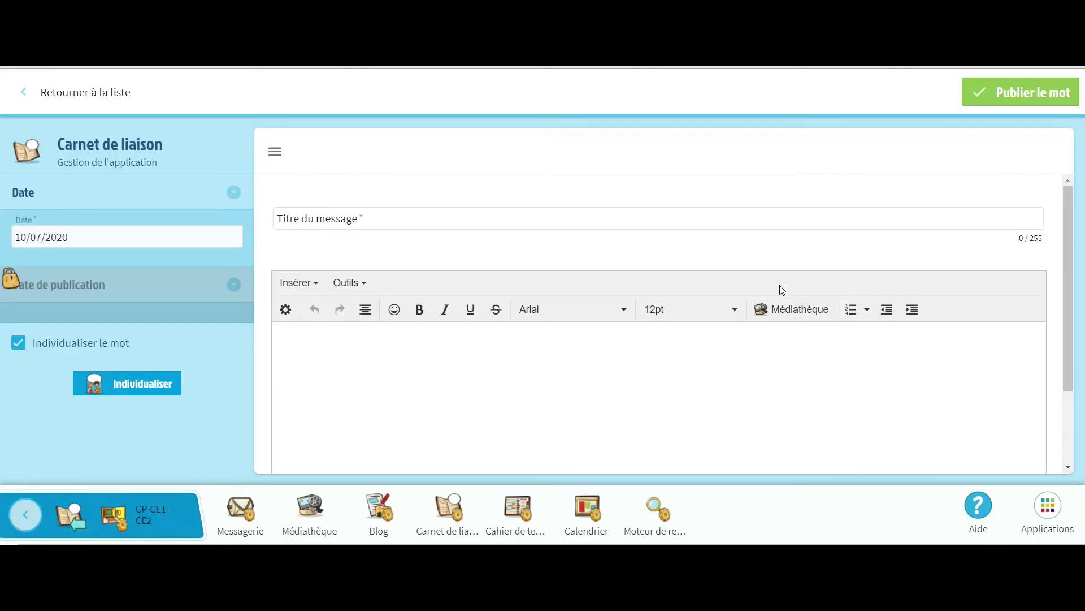
{"action": "scroll", "coordinate": [779, 285], "scroll_direction": "down", "scroll_amount": 2}
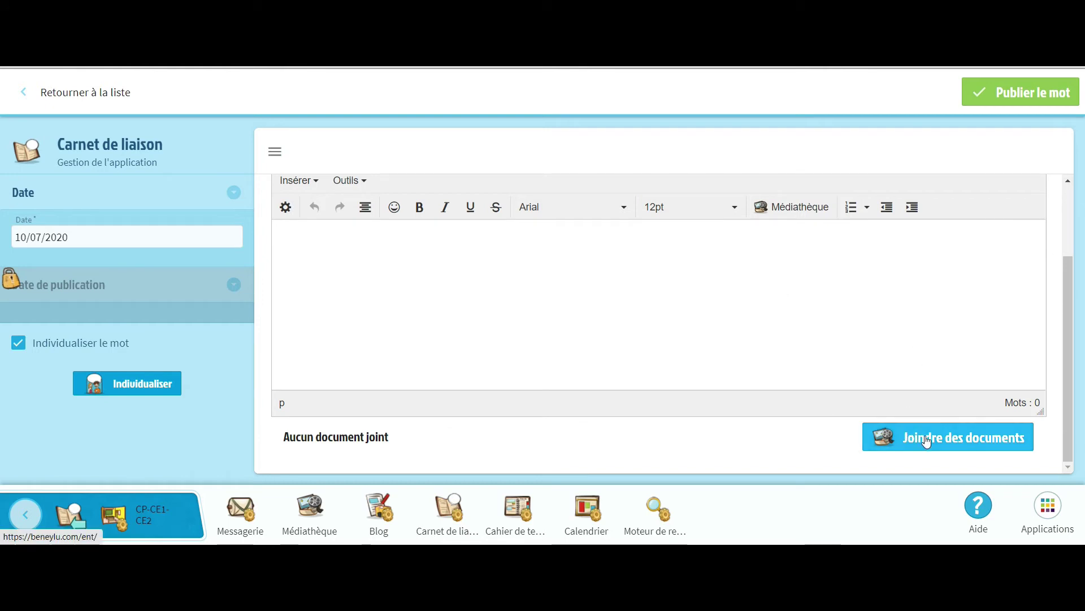
{"action": "left_click", "coordinate": [926, 441]}
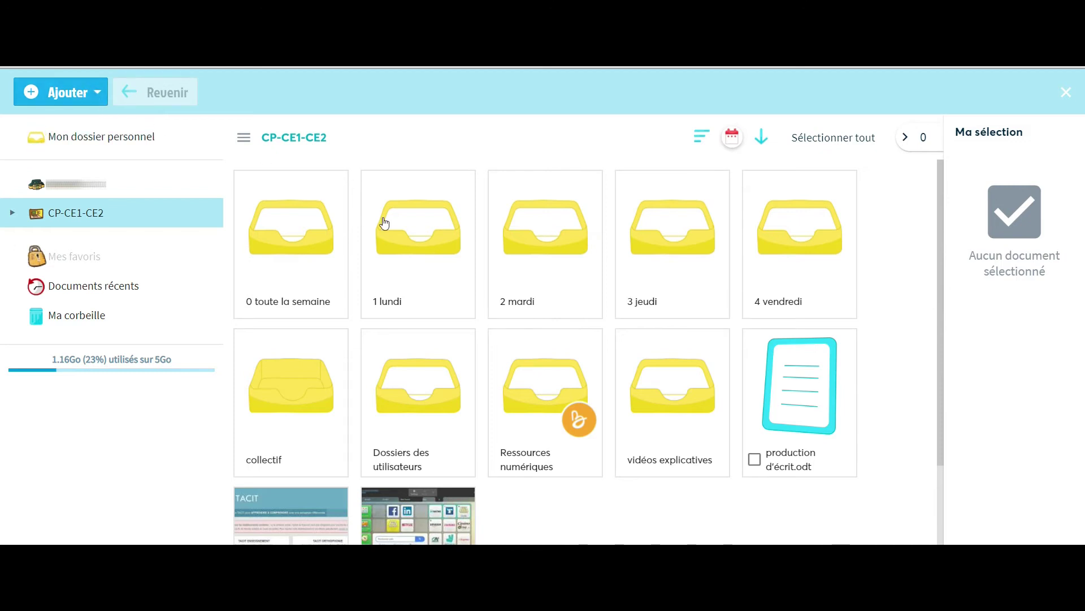
{"action": "left_click", "coordinate": [105, 87]}
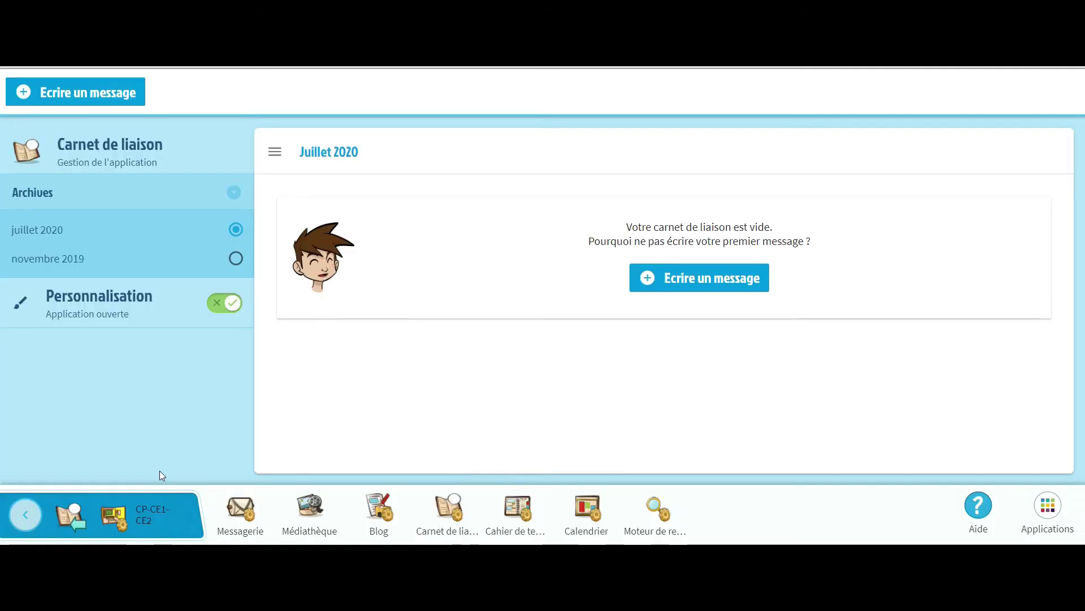
Switch the Carnet de liaison to its reader view and look through the published messages
{"action": "left_click", "coordinate": [79, 525]}
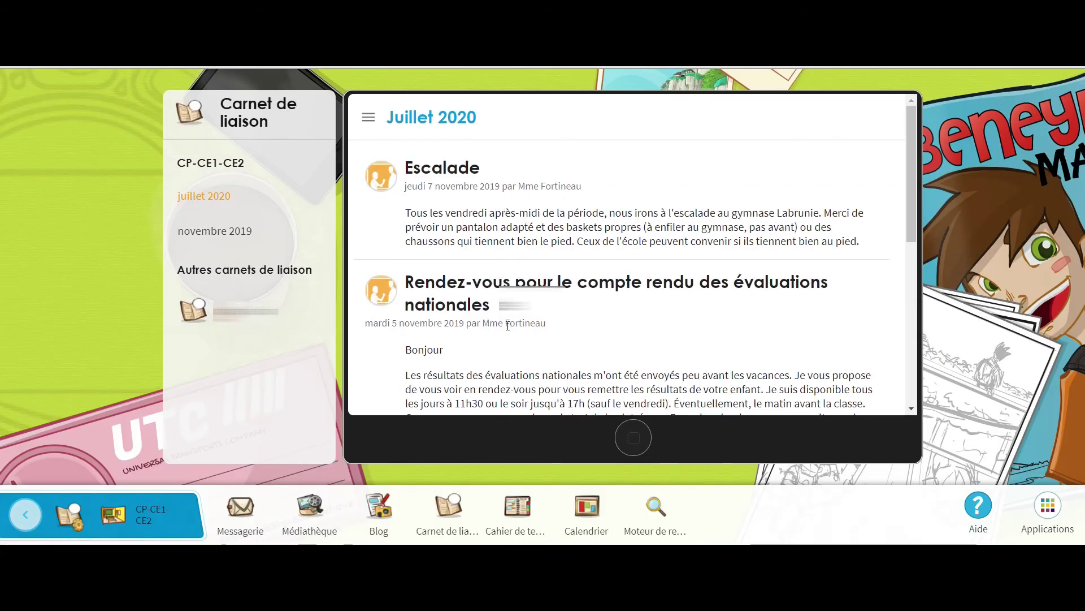
{"action": "scroll", "coordinate": [508, 325], "scroll_direction": "down", "scroll_amount": 8}
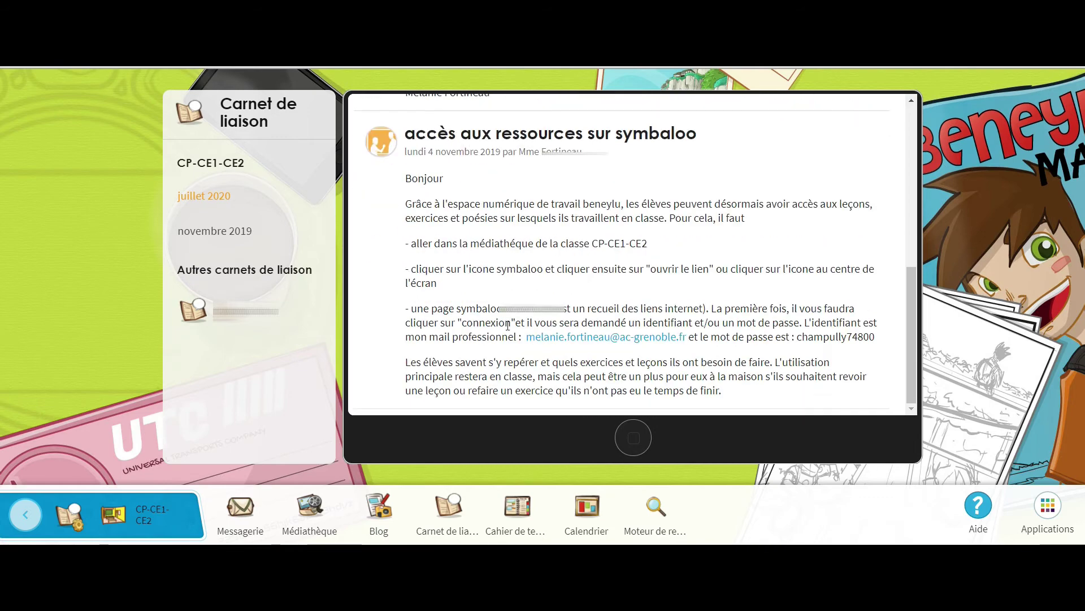
{"action": "scroll", "coordinate": [508, 325], "scroll_direction": "up", "scroll_amount": 7}
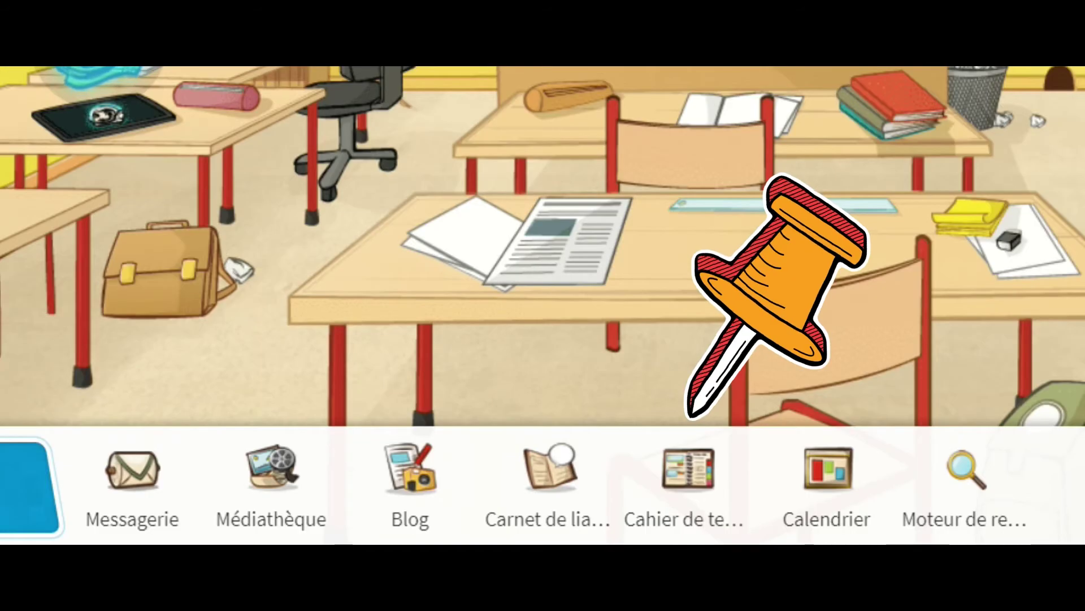
Open the Cahier de textes and read the homework for Vendredi 26 juin 2020 and Jeudi 25
{"action": "left_click", "coordinate": [693, 493]}
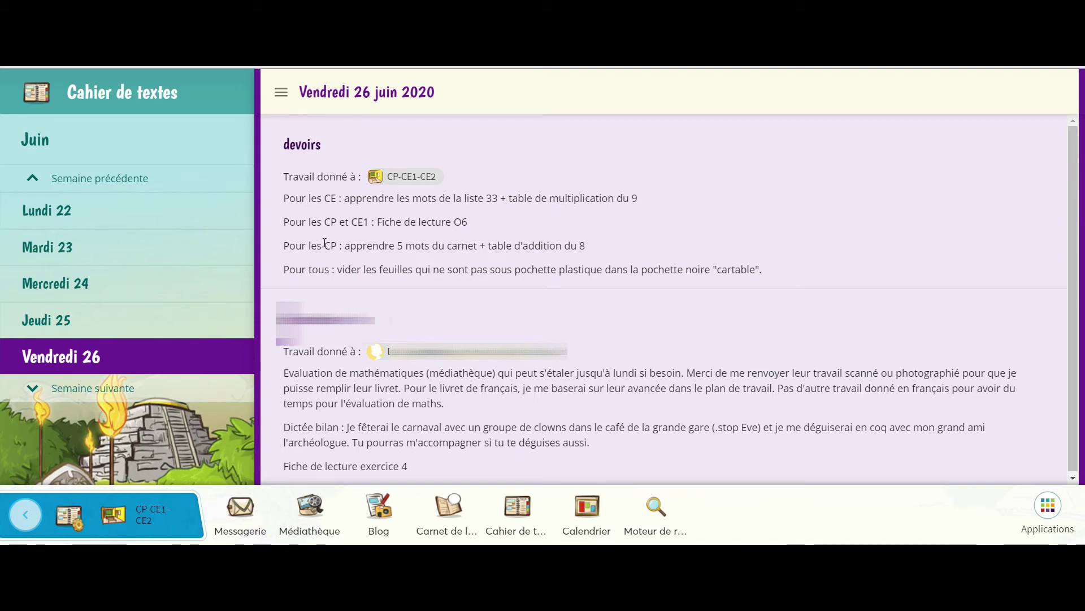
{"action": "scroll", "coordinate": [350, 279], "scroll_direction": "down", "scroll_amount": 1}
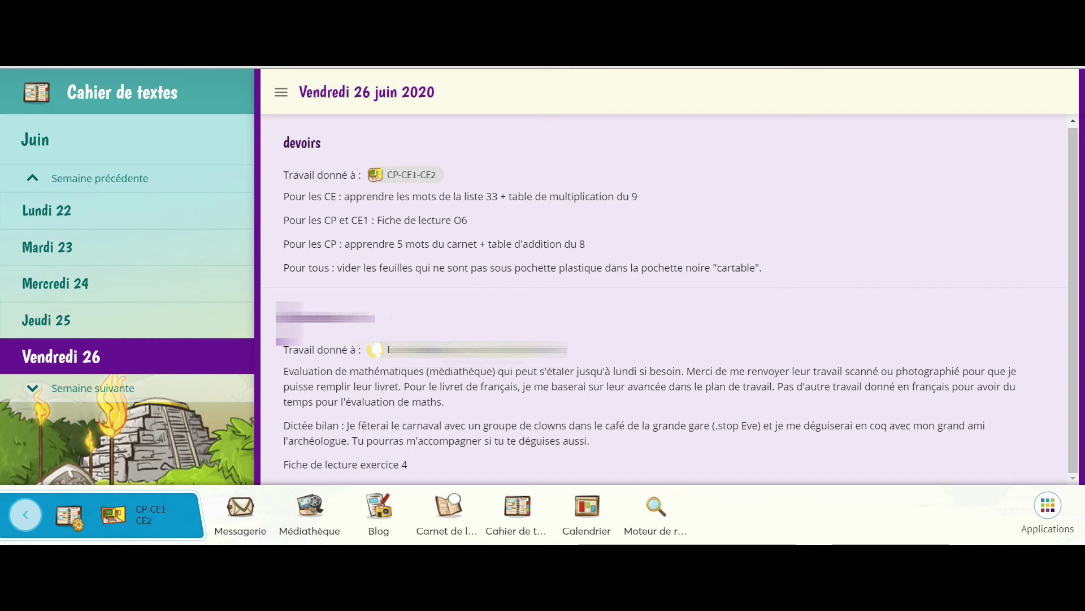
{"action": "left_click", "coordinate": [171, 321]}
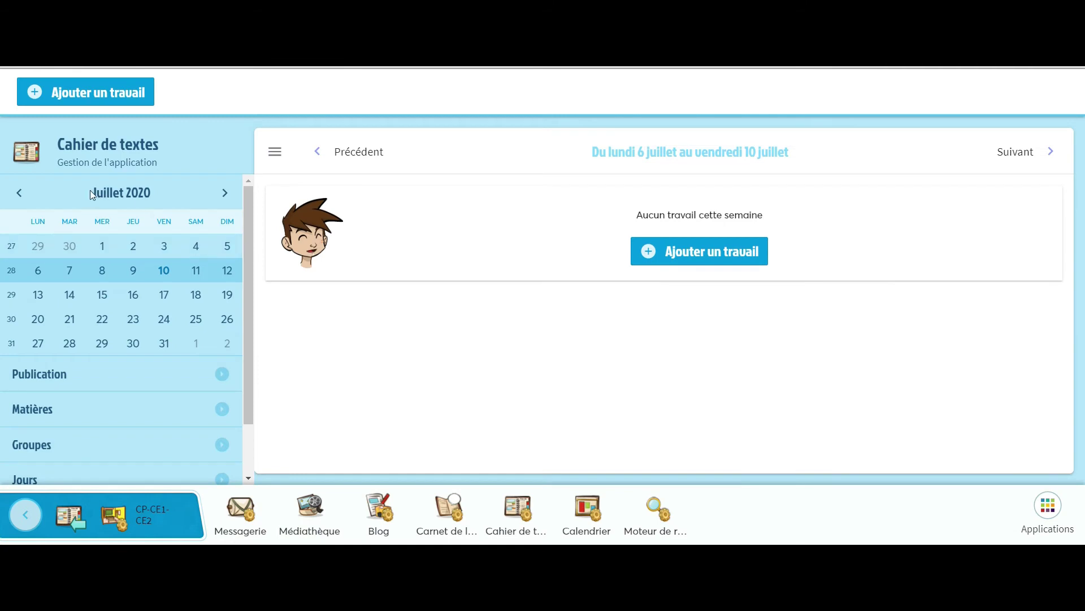
Display the week of 22 to 26 June 2020 in the Cahier de textes management view and look through its homework
{"action": "left_click", "coordinate": [20, 192]}
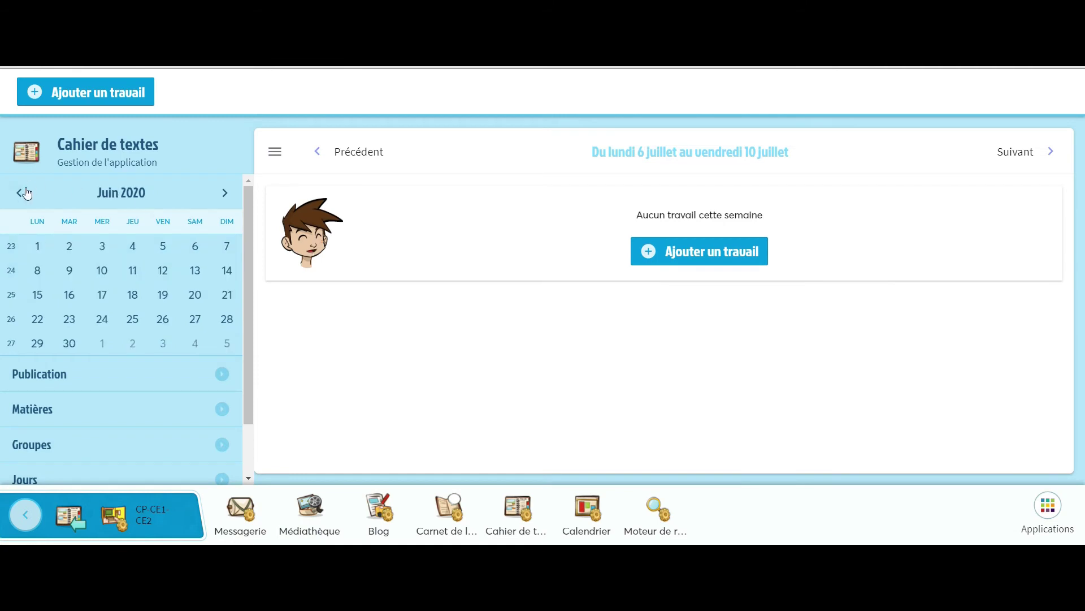
{"action": "left_click", "coordinate": [170, 322]}
{"action": "scroll", "coordinate": [659, 322], "scroll_direction": "down", "scroll_amount": 3}
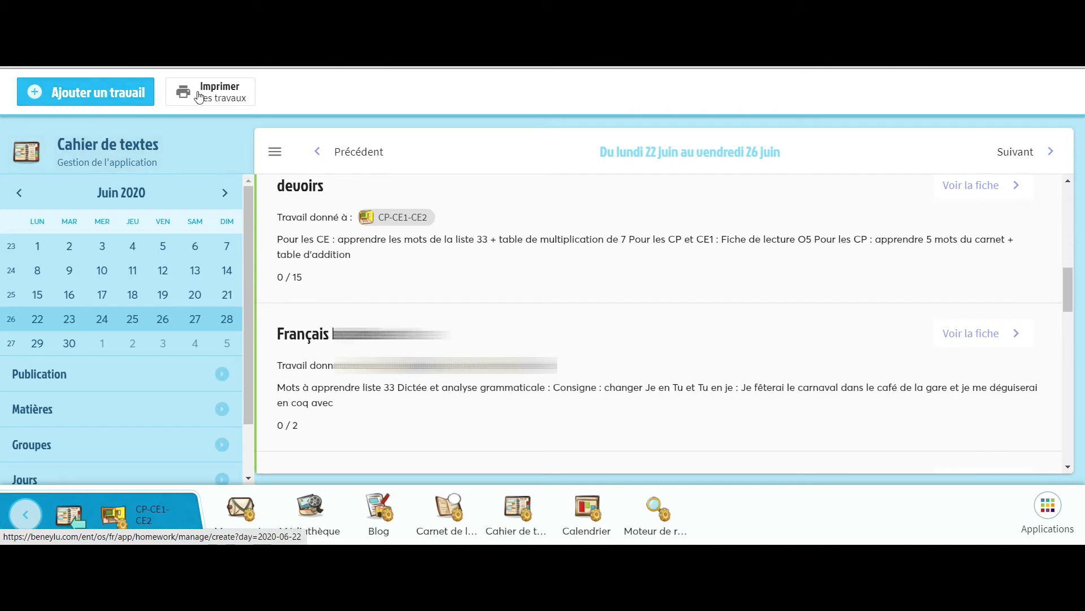
Start a new homework entry for 22/06/2020 and view its title field and date picker, leaving the date as it is
{"action": "left_click", "coordinate": [94, 95]}
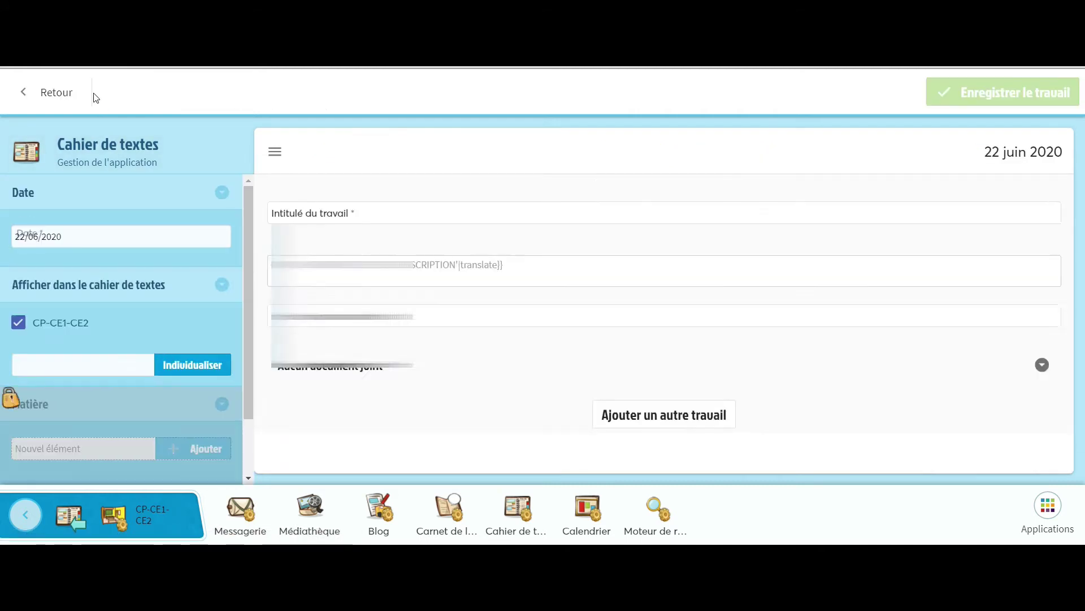
{"action": "left_click", "coordinate": [339, 217]}
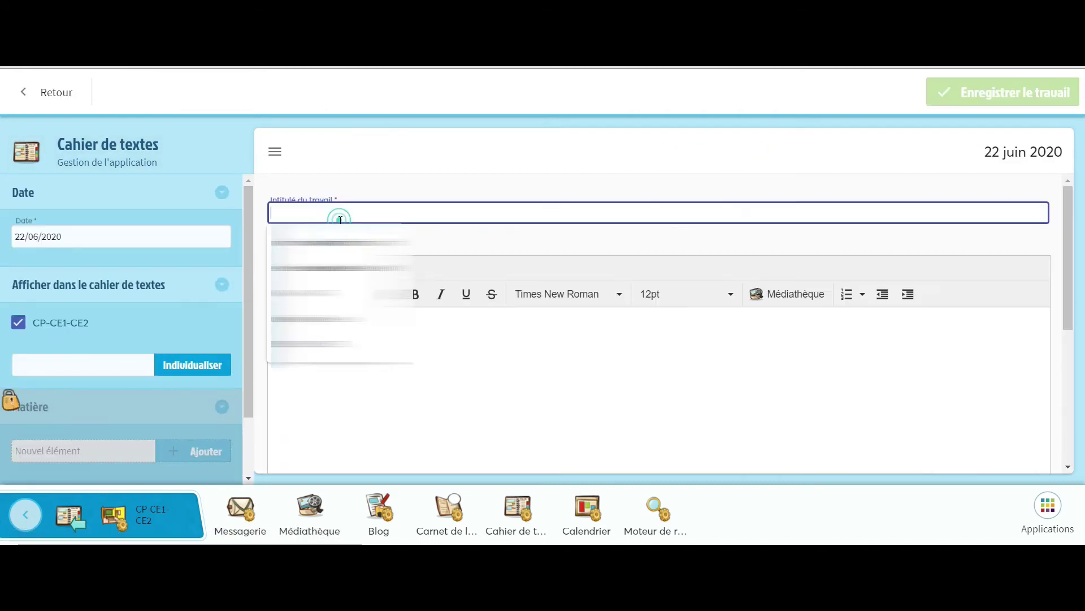
{"action": "left_click", "coordinate": [123, 236]}
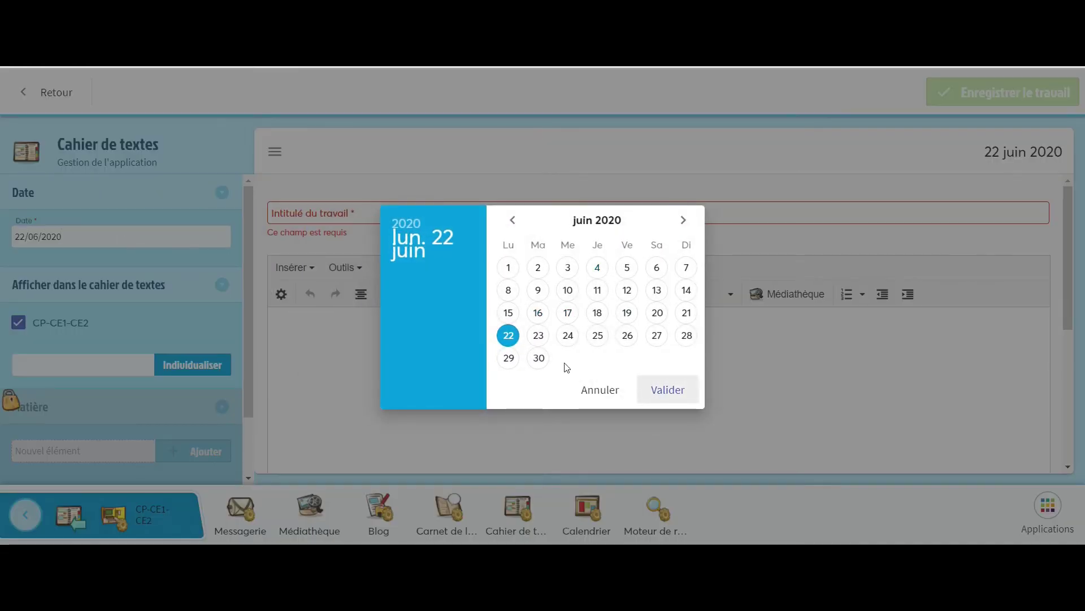
{"action": "left_click", "coordinate": [603, 389]}
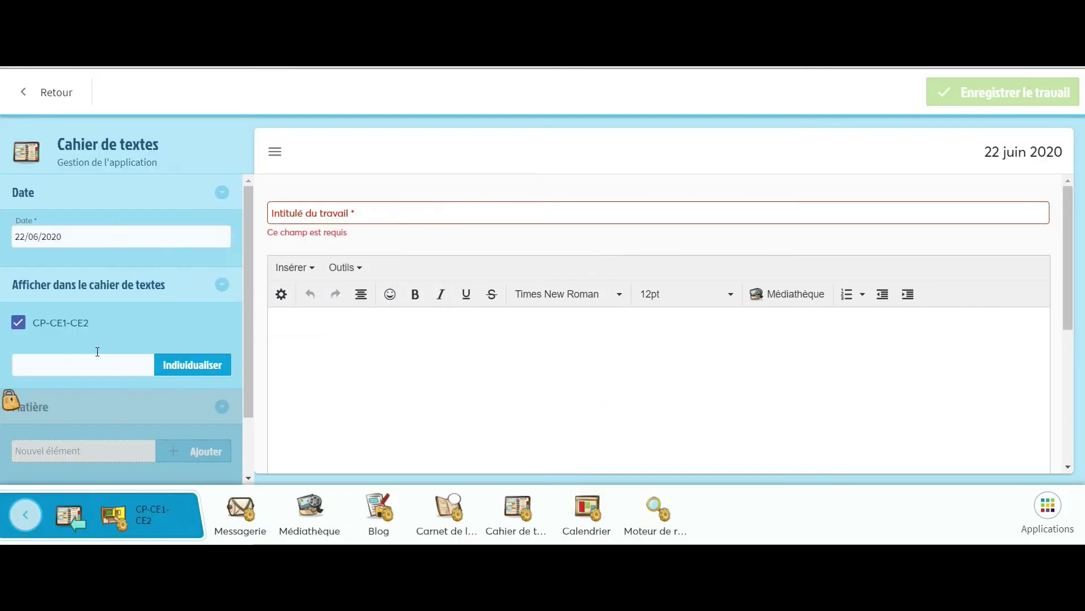
Individualise the new homework for the CE1 group of the CP-CE1-CE2 class
{"action": "left_click", "coordinate": [183, 365]}
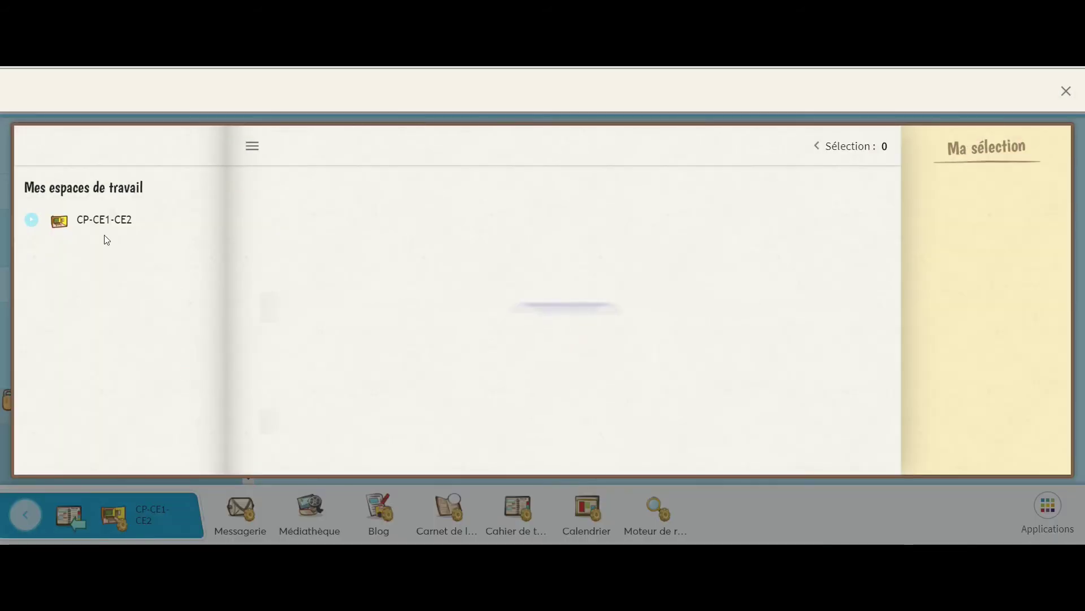
{"action": "left_click", "coordinate": [33, 226]}
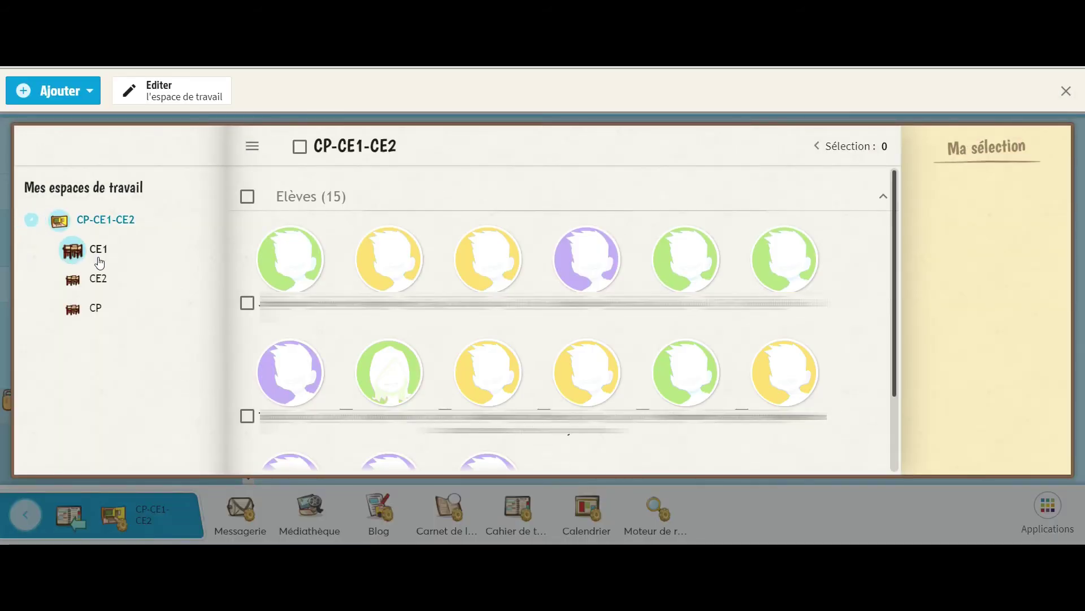
{"action": "left_click", "coordinate": [97, 253]}
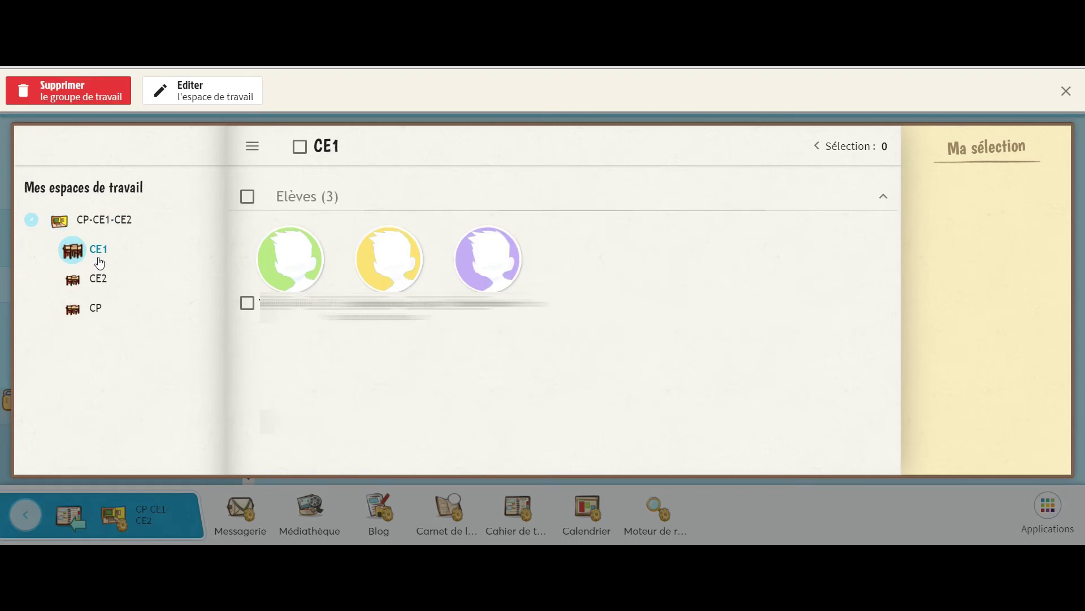
{"action": "left_click", "coordinate": [298, 156]}
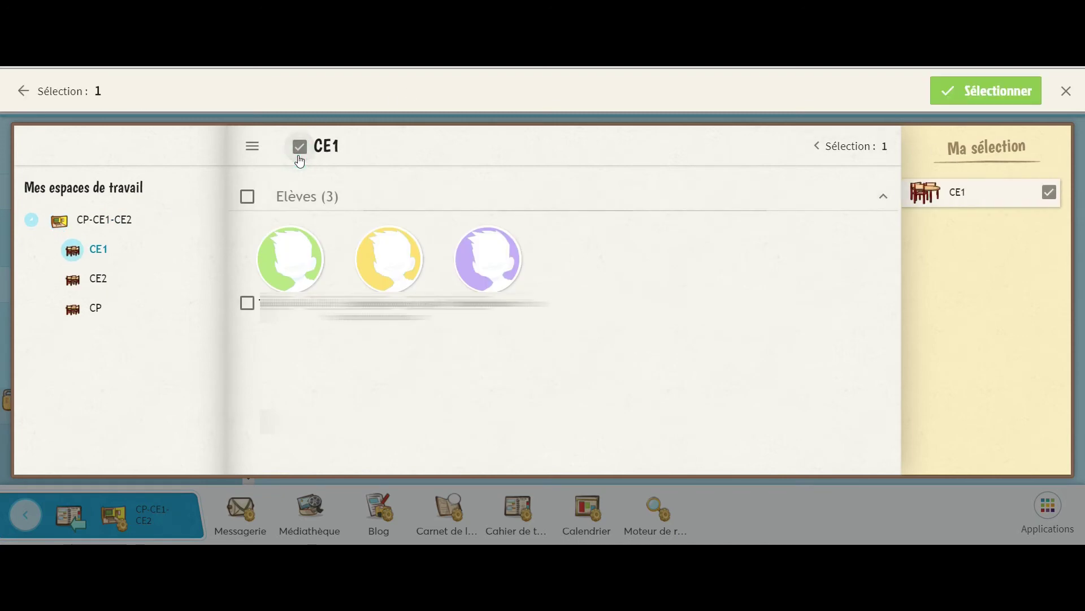
{"action": "left_click", "coordinate": [1029, 92]}
Look over the homework form's help text and attachment areas, and view the Calendrier's week of 6 to 12 July 2020
{"action": "scroll", "coordinate": [545, 226], "scroll_direction": "down", "scroll_amount": 5}
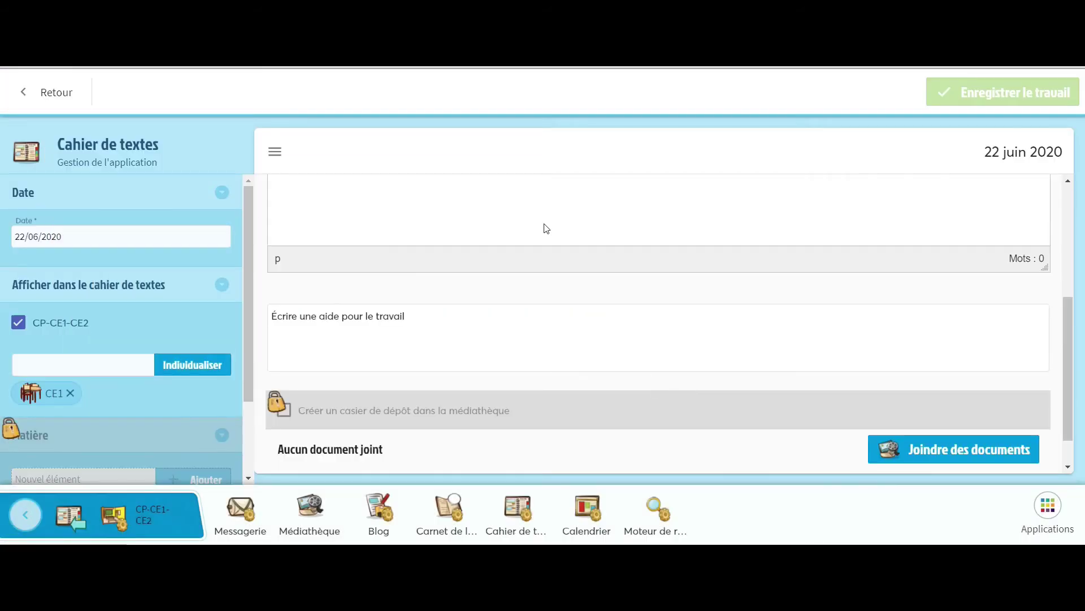
{"action": "left_click", "coordinate": [523, 323]}
{"action": "scroll", "coordinate": [510, 324], "scroll_direction": "down", "scroll_amount": 1}
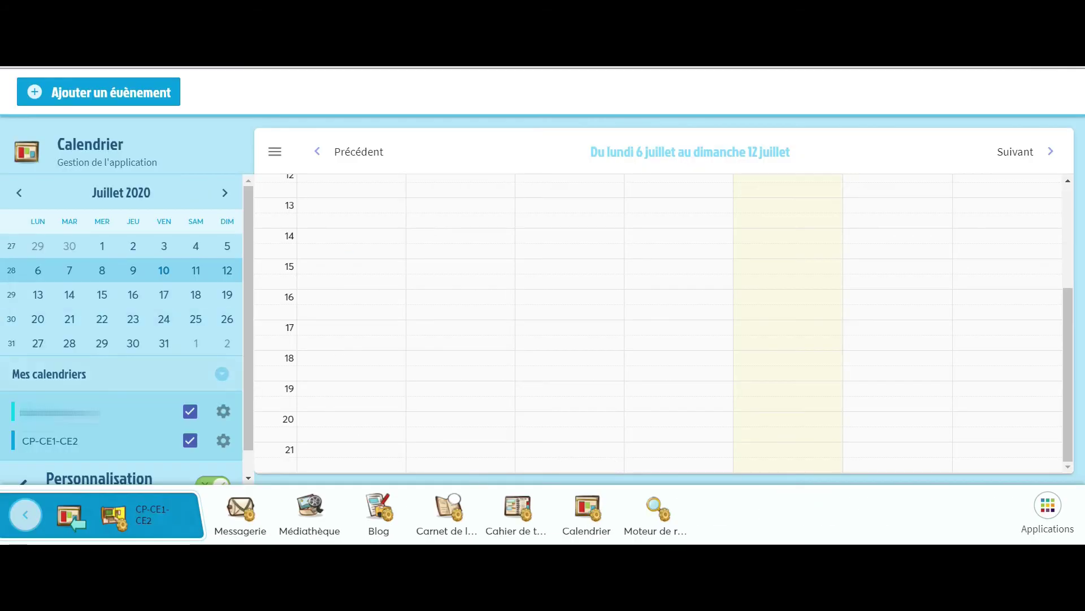
Search the Moteur de recherche for "lion" and for "rodin", looking through the web results of each
{"action": "left_click", "coordinate": [655, 512]}
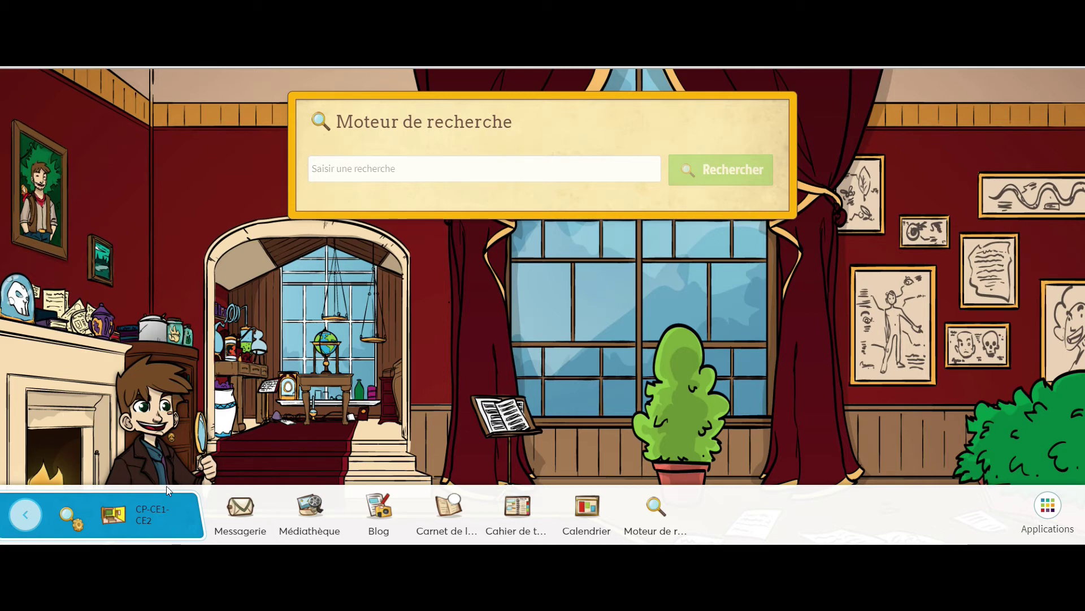
{"action": "left_click", "coordinate": [470, 165]}
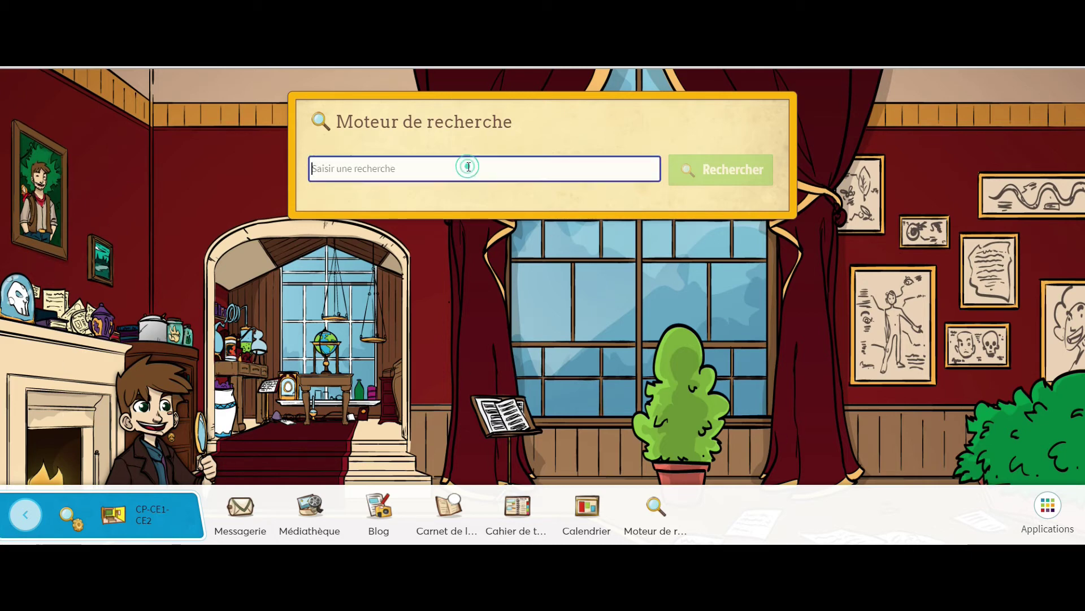
{"action": "type", "text": "lion"}
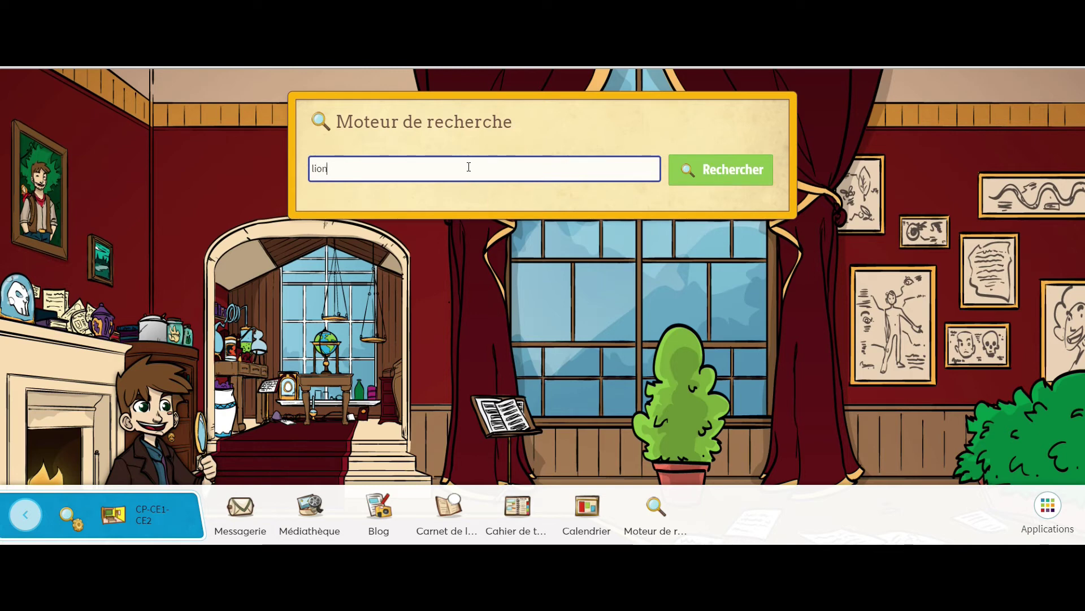
{"action": "key", "text": "Return"}
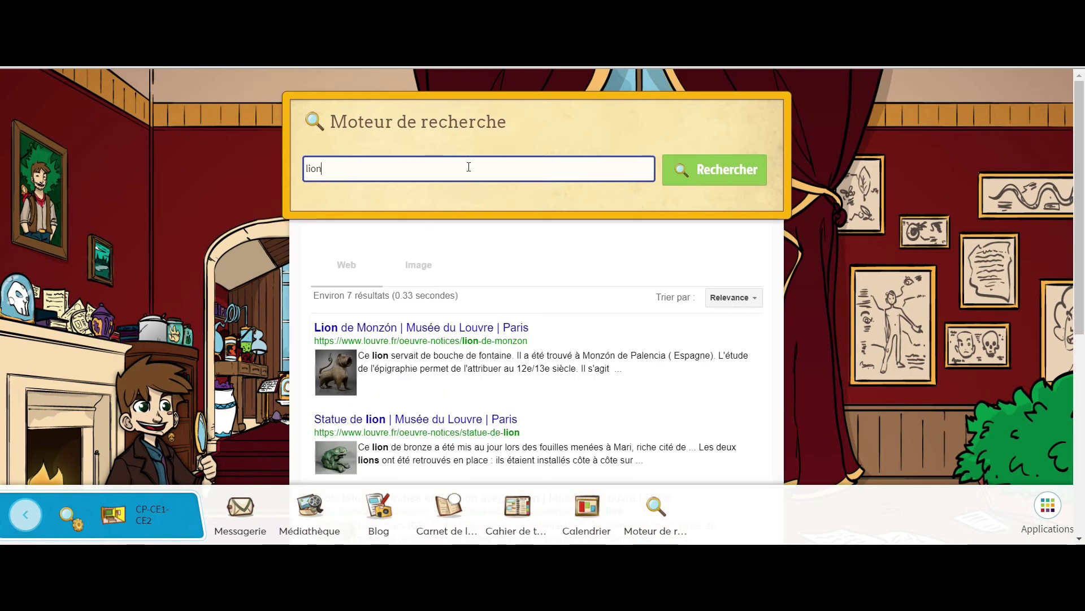
{"action": "scroll", "coordinate": [530, 364], "scroll_direction": "down", "scroll_amount": 1}
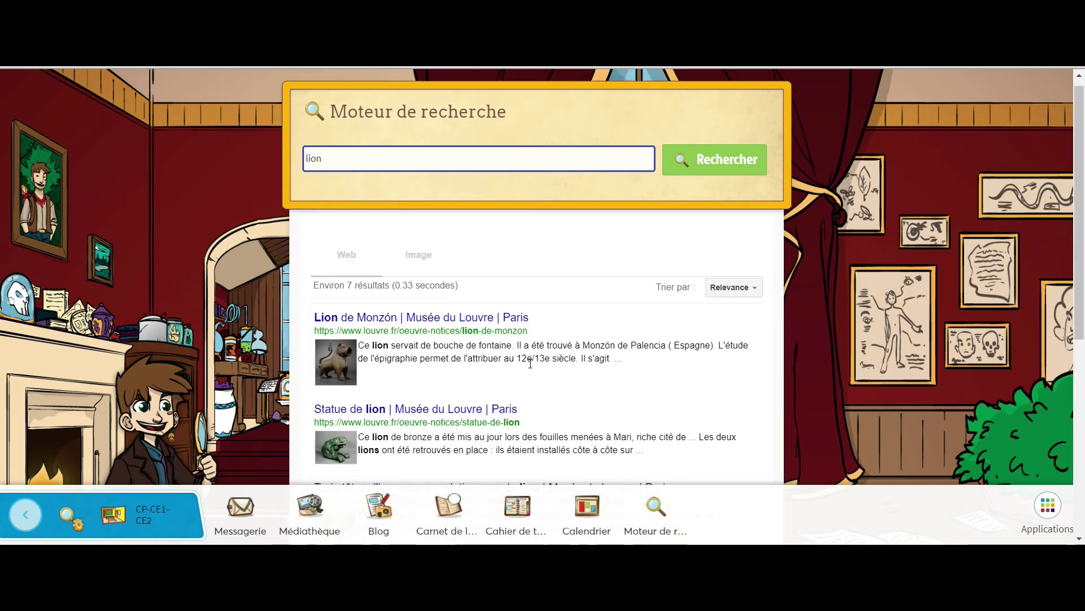
{"action": "scroll", "coordinate": [504, 388], "scroll_direction": "down", "scroll_amount": 5}
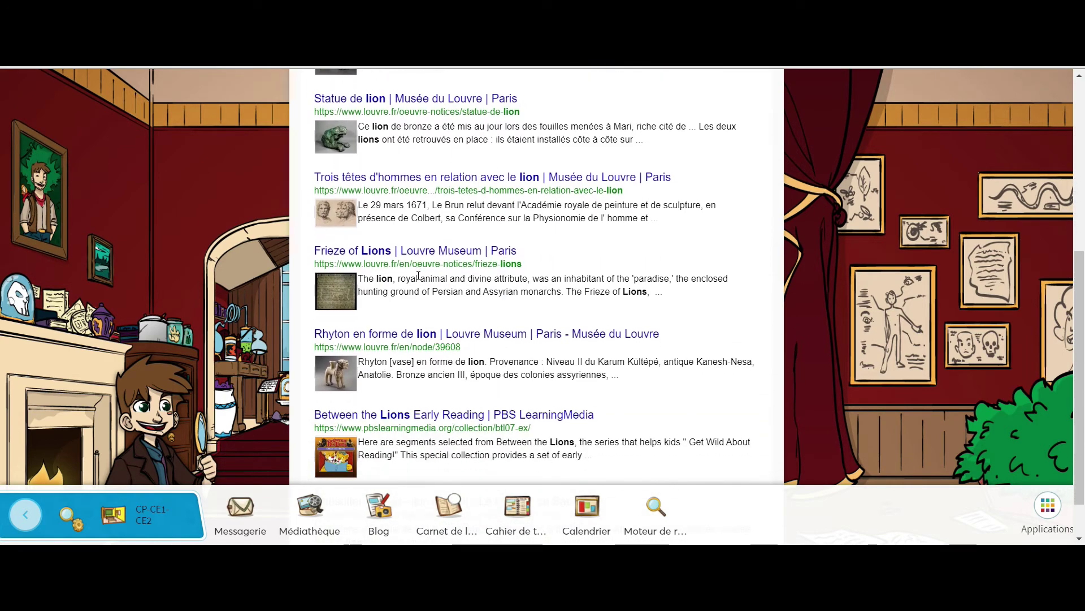
{"action": "scroll", "coordinate": [467, 412], "scroll_direction": "down", "scroll_amount": 1}
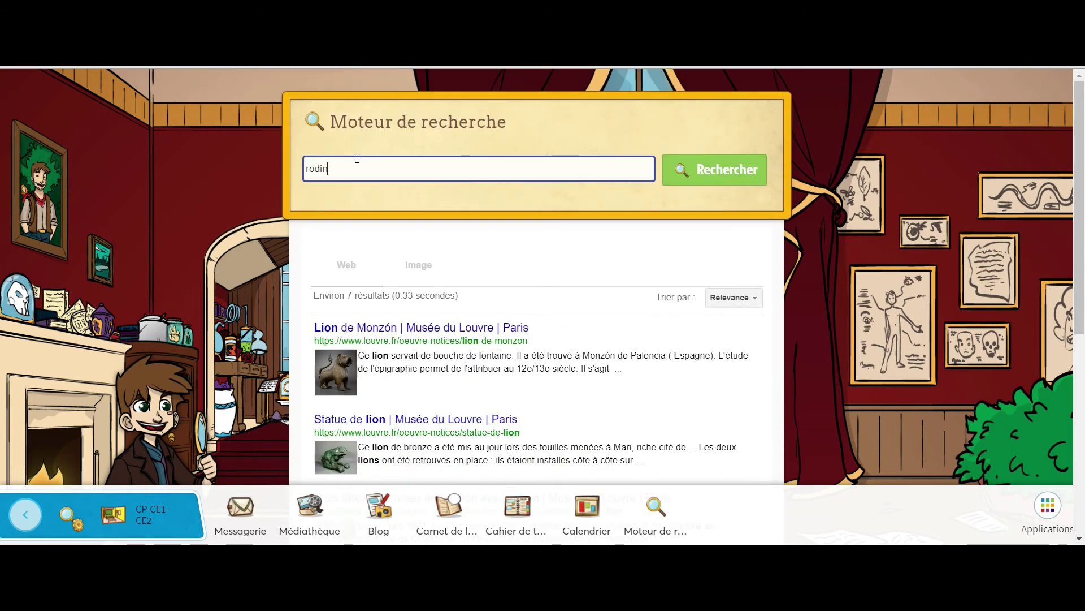
{"action": "key", "text": "Return"}
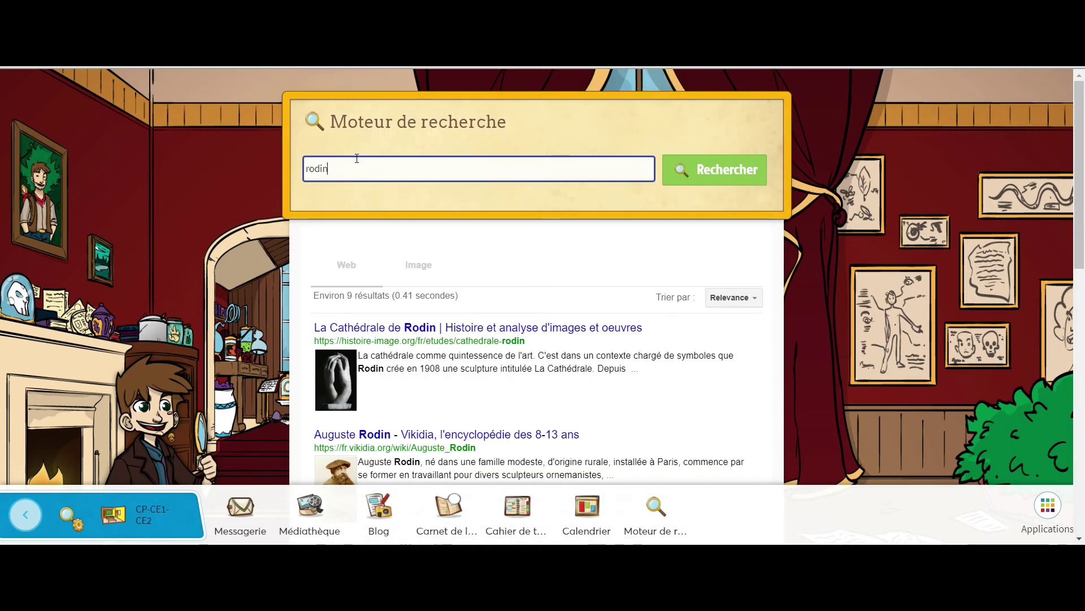
{"action": "scroll", "coordinate": [456, 323], "scroll_direction": "down", "scroll_amount": 2}
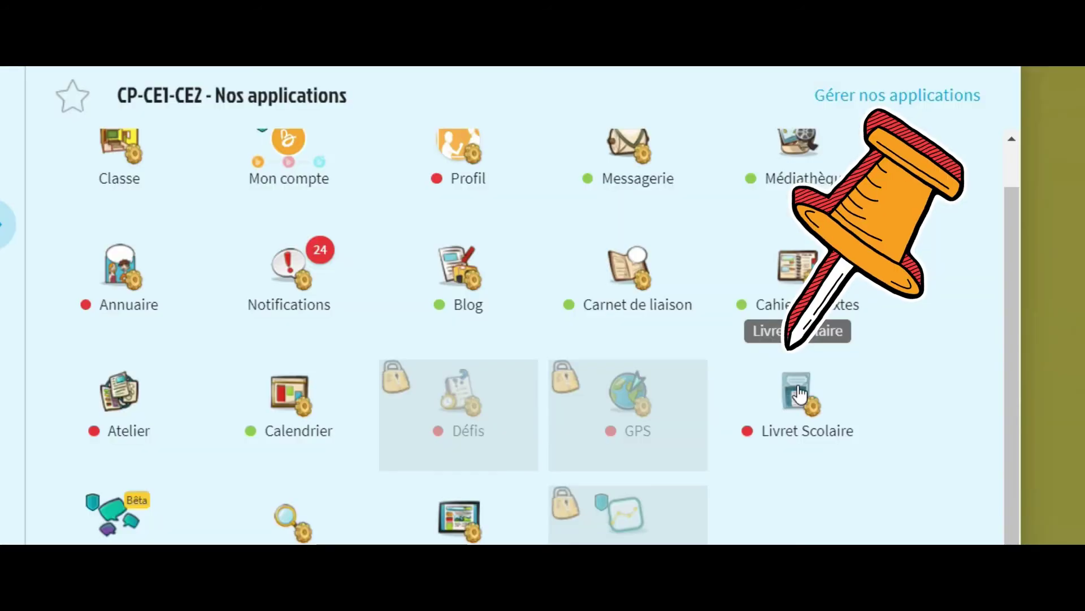
Open the CP Période 1 template of the Livret Scolaire for editing and view the suggested elements for Langage oral
{"action": "left_click", "coordinate": [799, 392]}
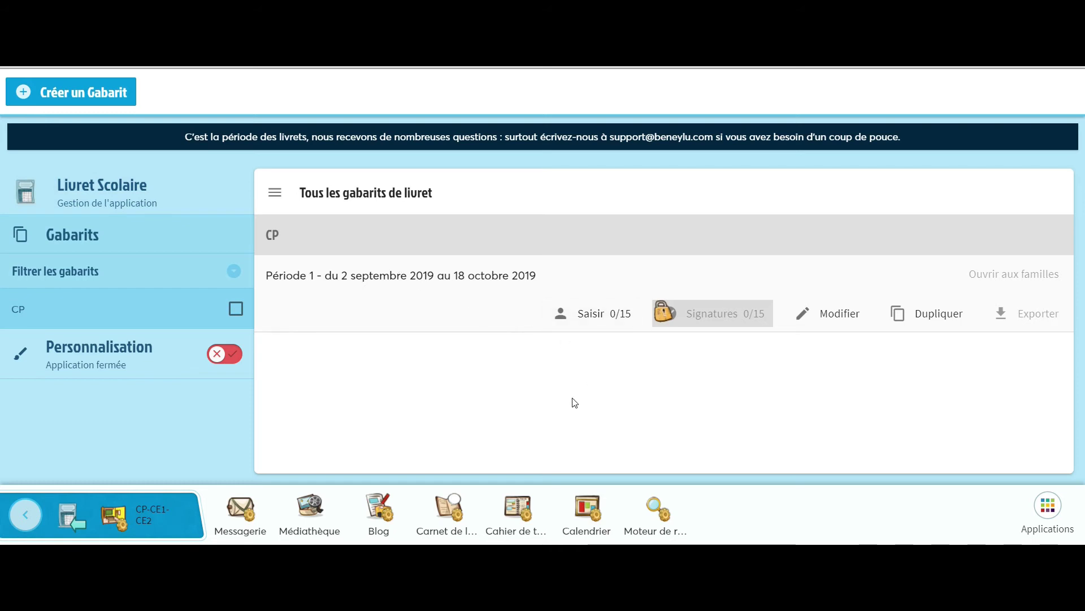
{"action": "left_click", "coordinate": [840, 314]}
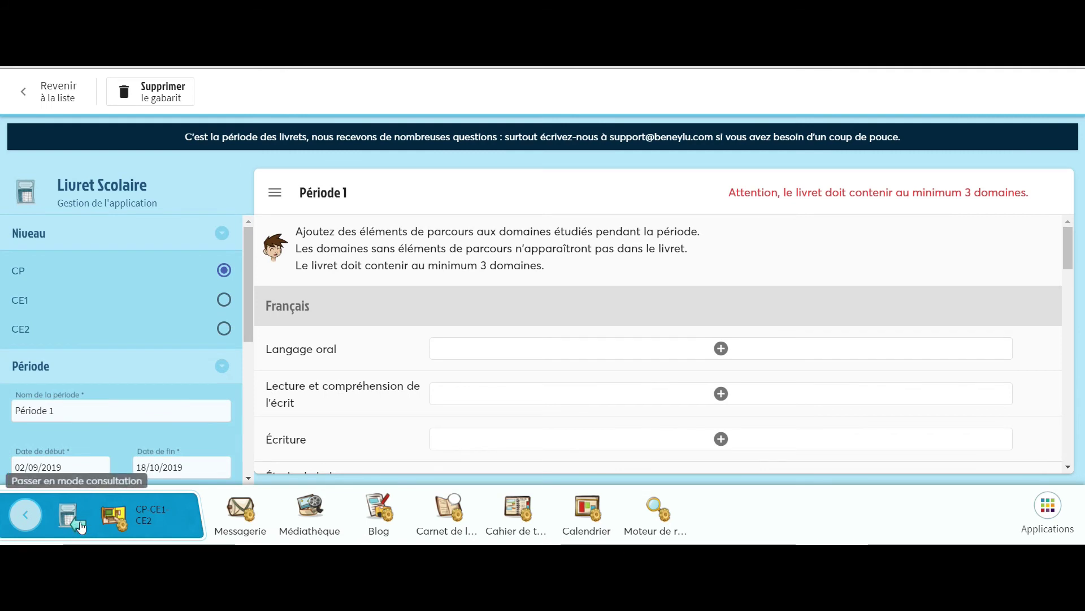
{"action": "left_click", "coordinate": [506, 346]}
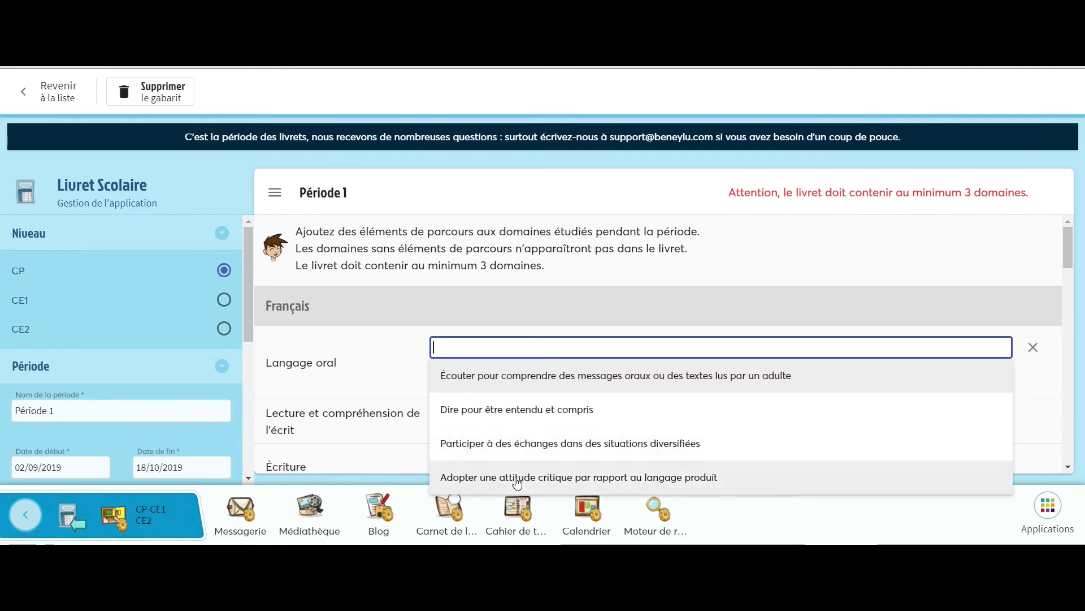
{"action": "left_click", "coordinate": [371, 367]}
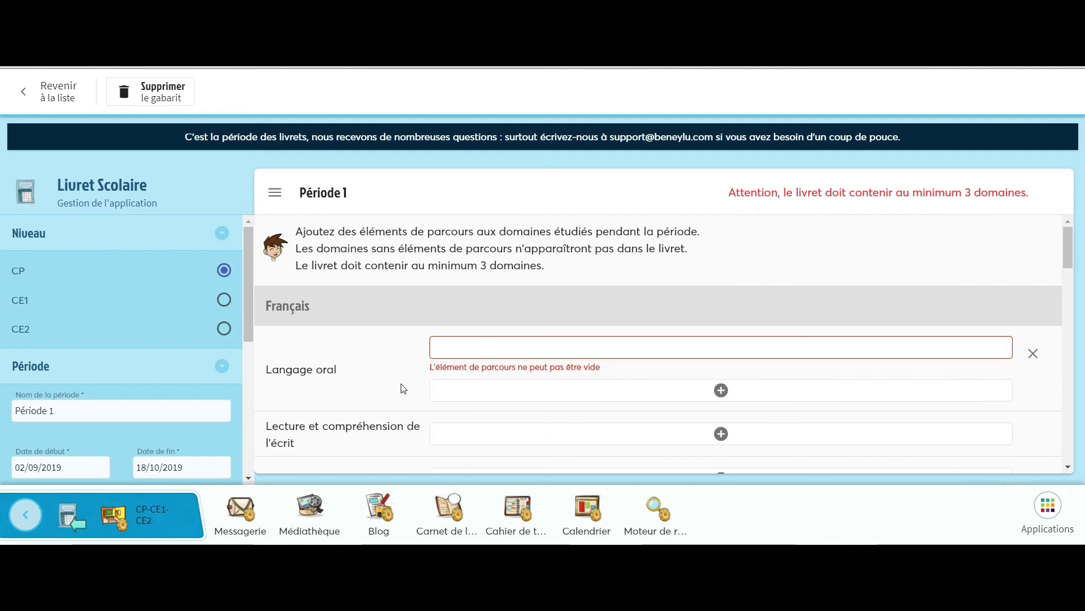
Try the custom text "jobib" as a Langage oral element and clear it again
{"action": "left_click", "coordinate": [493, 353]}
{"action": "type", "text": "jobib"}
{"action": "key", "text": "BackSpace"}
{"action": "key", "text": "BackSpace"}
{"action": "key", "text": "BackSpace"}
{"action": "key", "text": "BackSpace"}
{"action": "key", "text": "BackSpace"}
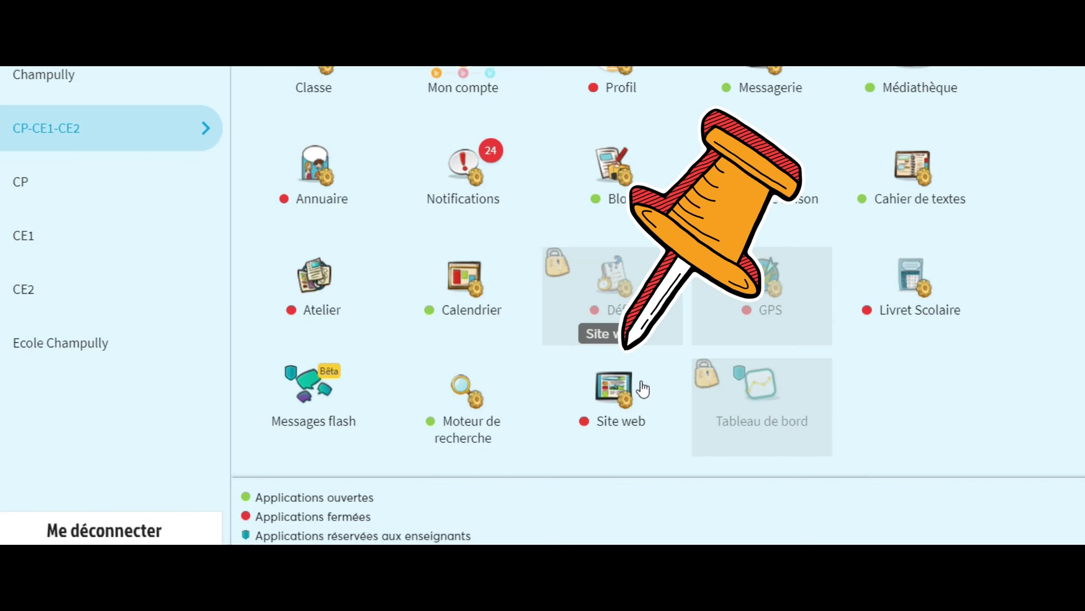
View the Accueil page in the Site web application, and return to the class application list through the Livret Scolaire
{"action": "left_click", "coordinate": [643, 389]}
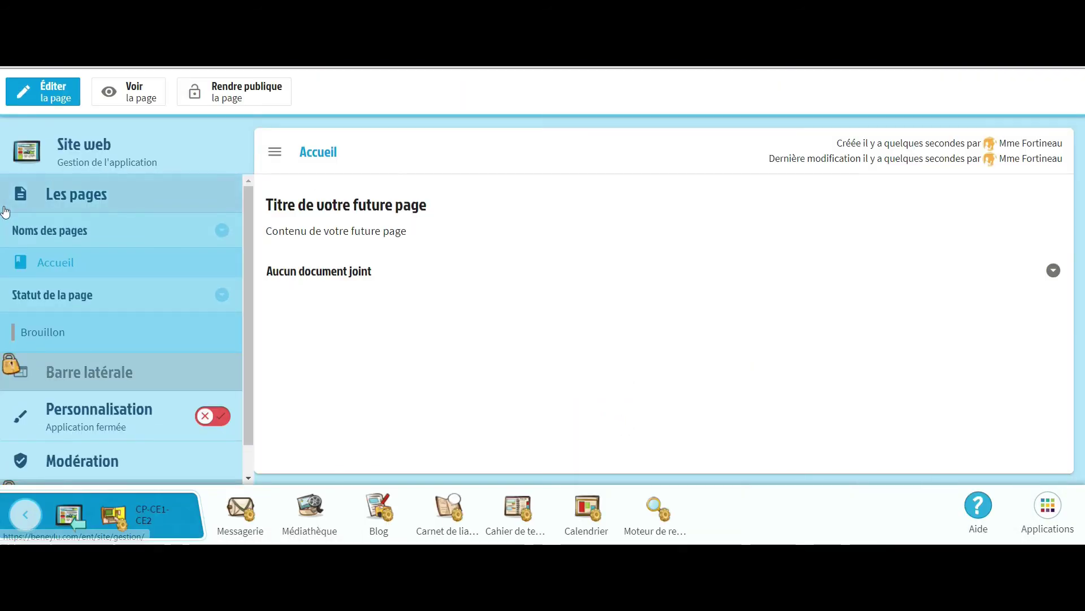
{"action": "key", "text": "alt+Left"}
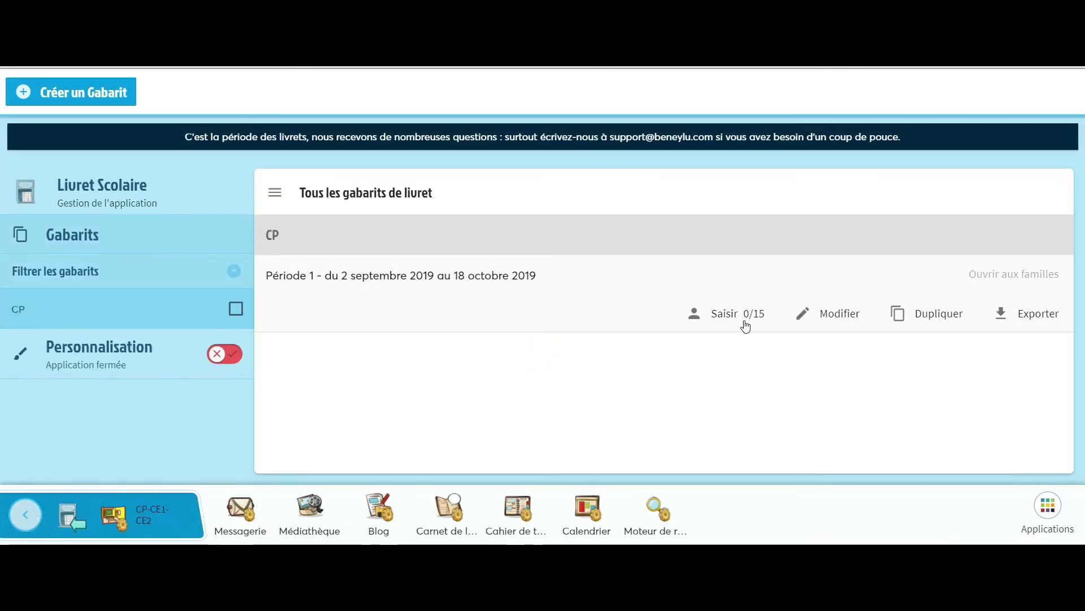
{"action": "left_click", "coordinate": [1049, 513]}
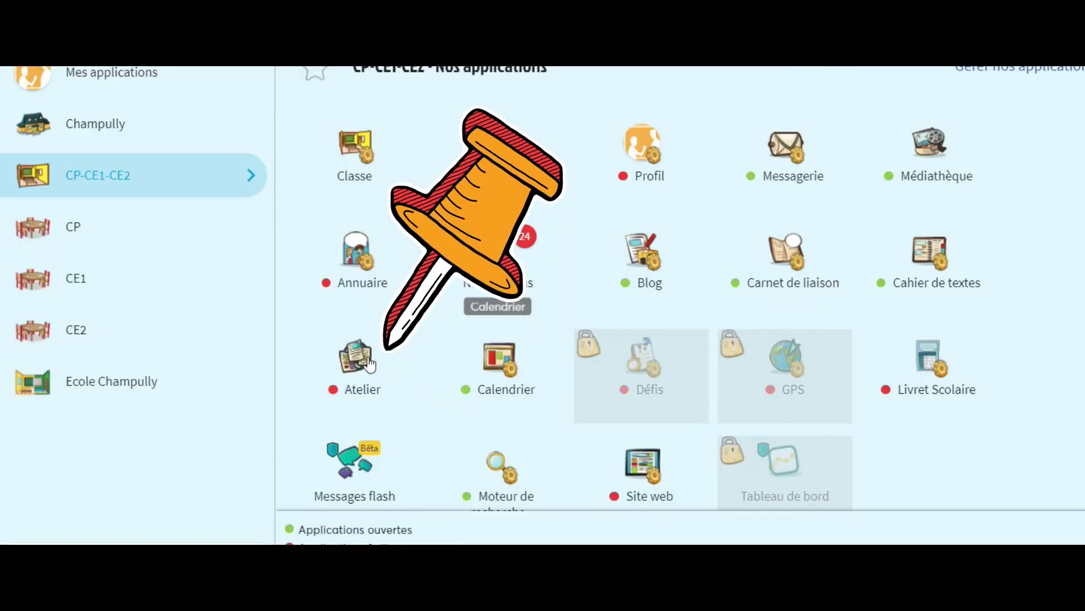
Create a new Atelier document and try the sample text "zor^gnwrsùnbsùrwnbz^ùpq" in its Titre widget, cancelling the edit
{"action": "left_click", "coordinate": [355, 359]}
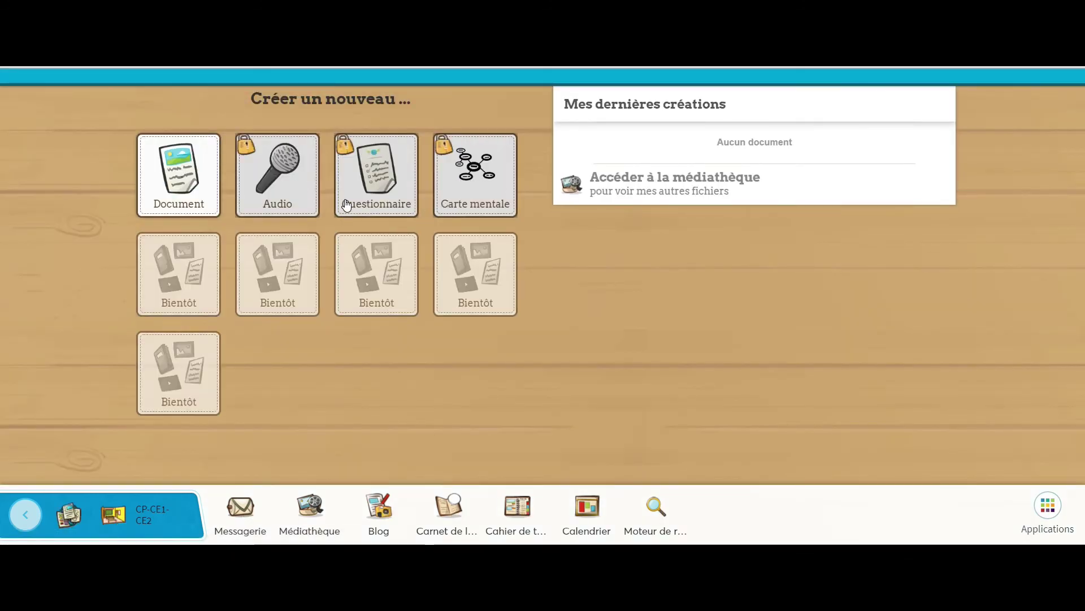
{"action": "left_click", "coordinate": [190, 147]}
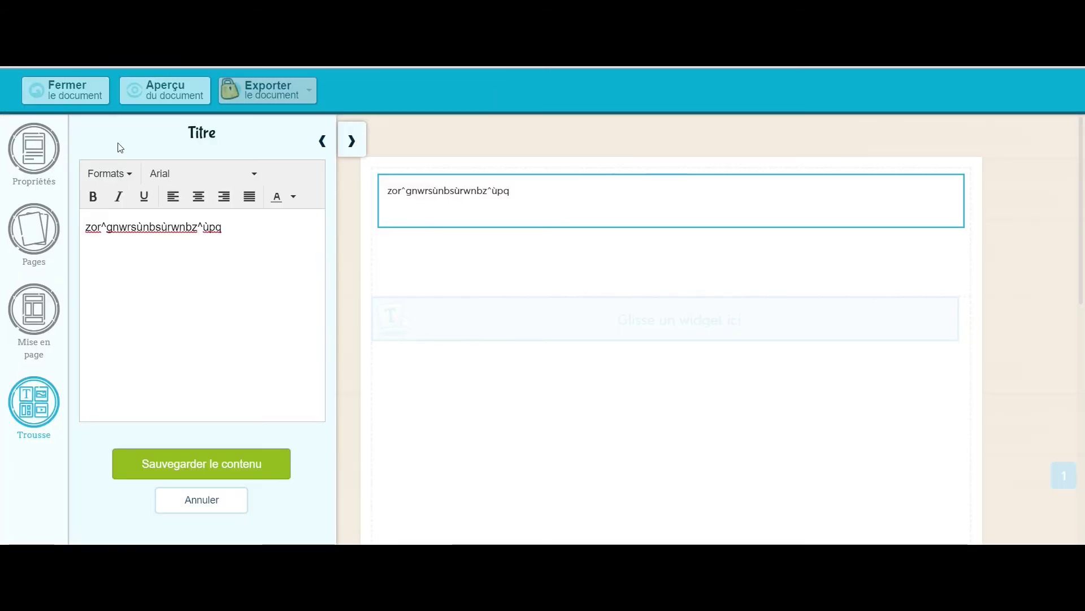
{"action": "key", "text": "Return"}
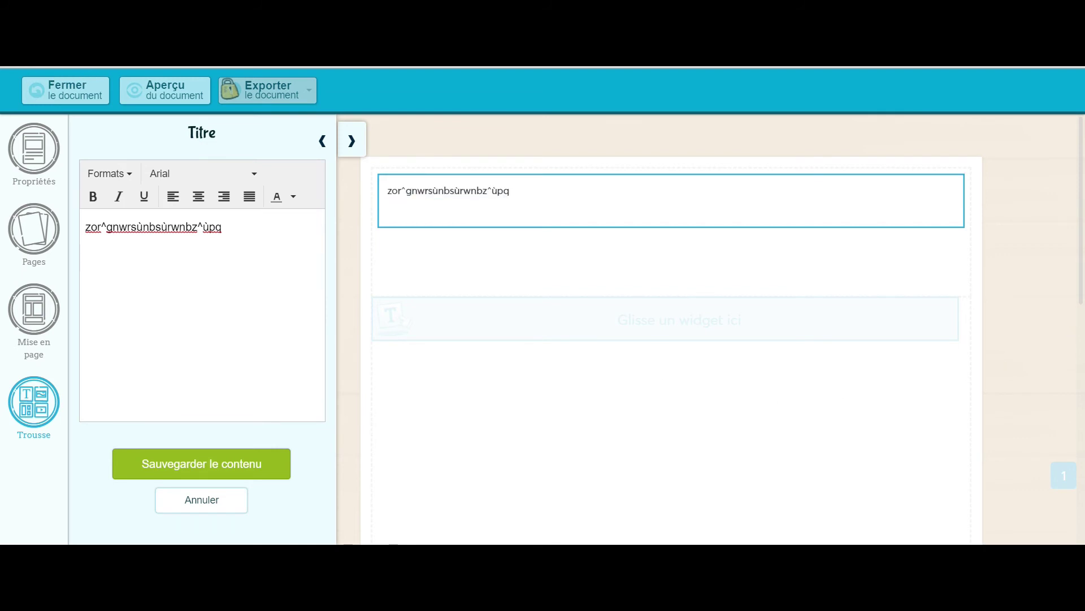
{"action": "left_click", "coordinate": [173, 505]}
{"action": "left_click", "coordinate": [916, 149]}
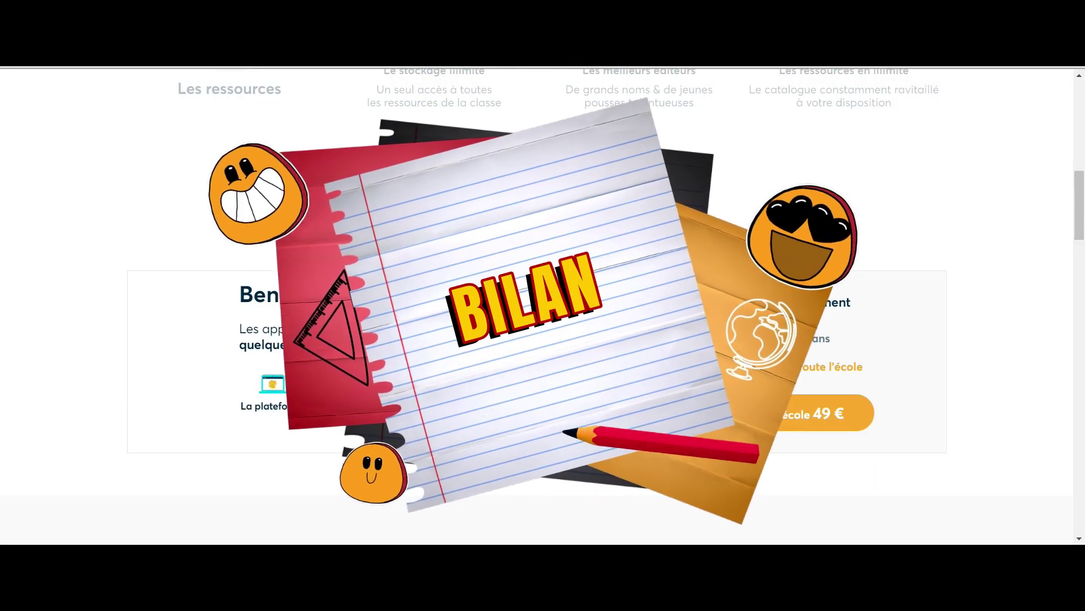
Look over the Beneylu School plan comparison and the 49 € whole-school offer
{"action": "scroll", "coordinate": [396, 277], "scroll_direction": "down", "scroll_amount": 1}
{"action": "scroll", "coordinate": [397, 277], "scroll_direction": "up", "scroll_amount": 2}
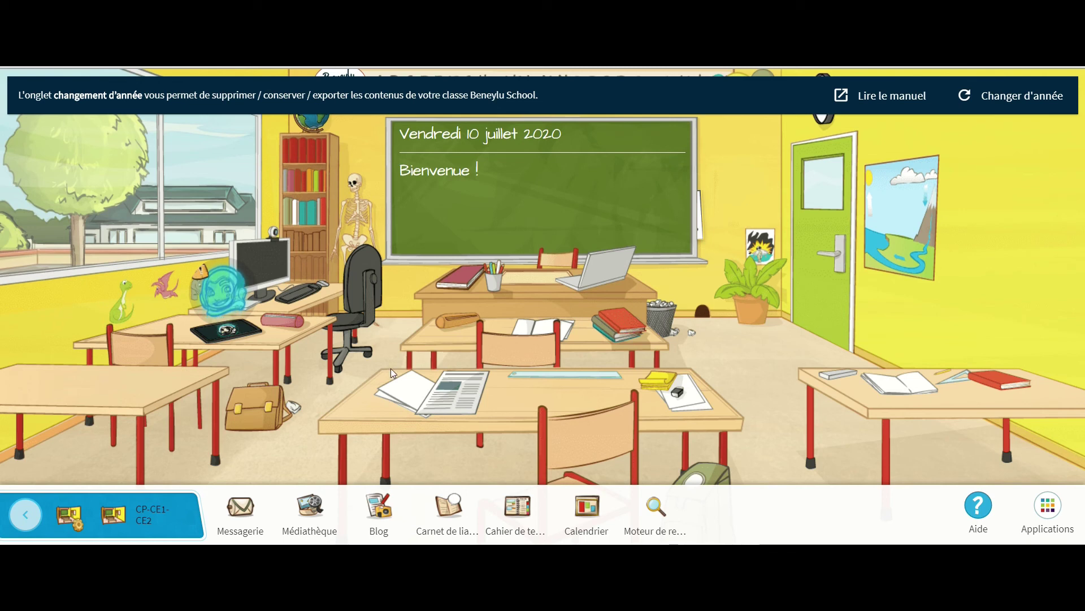
Open the Ressources numériques in the Médiathèque and look through the resource catalogue's calculation exercises
{"action": "left_click", "coordinate": [327, 501]}
{"action": "left_click", "coordinate": [509, 414]}
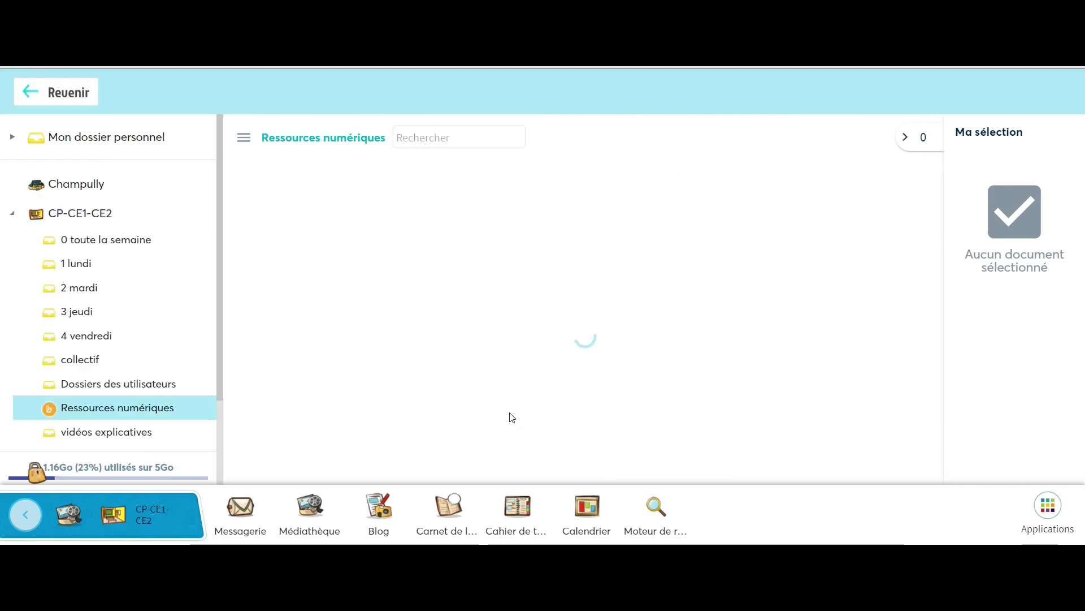
{"action": "scroll", "coordinate": [711, 354], "scroll_direction": "down", "scroll_amount": 2}
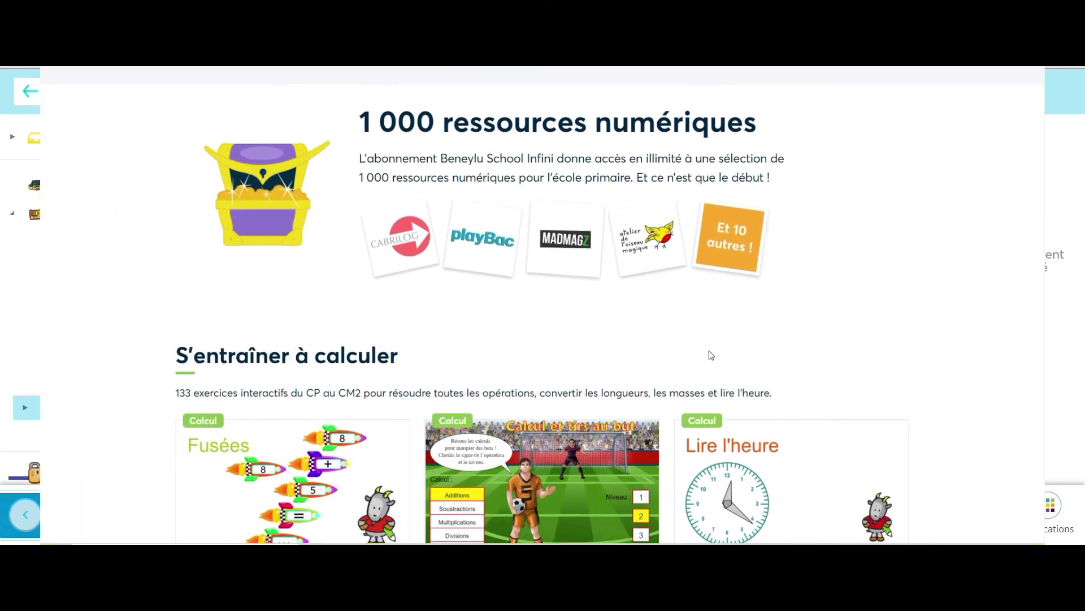
{"action": "scroll", "coordinate": [711, 355], "scroll_direction": "down", "scroll_amount": 4}
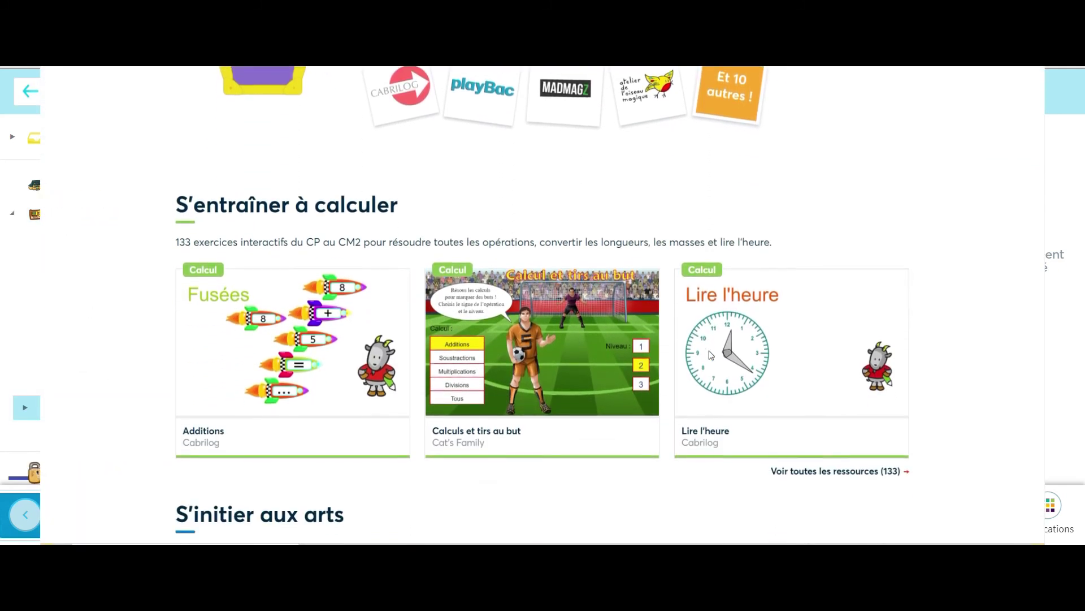
Look through the resource catalogue's sections on arts, citizenship, French, geometry, memory games and maternelle
{"action": "scroll", "coordinate": [711, 355], "scroll_direction": "down", "scroll_amount": 3}
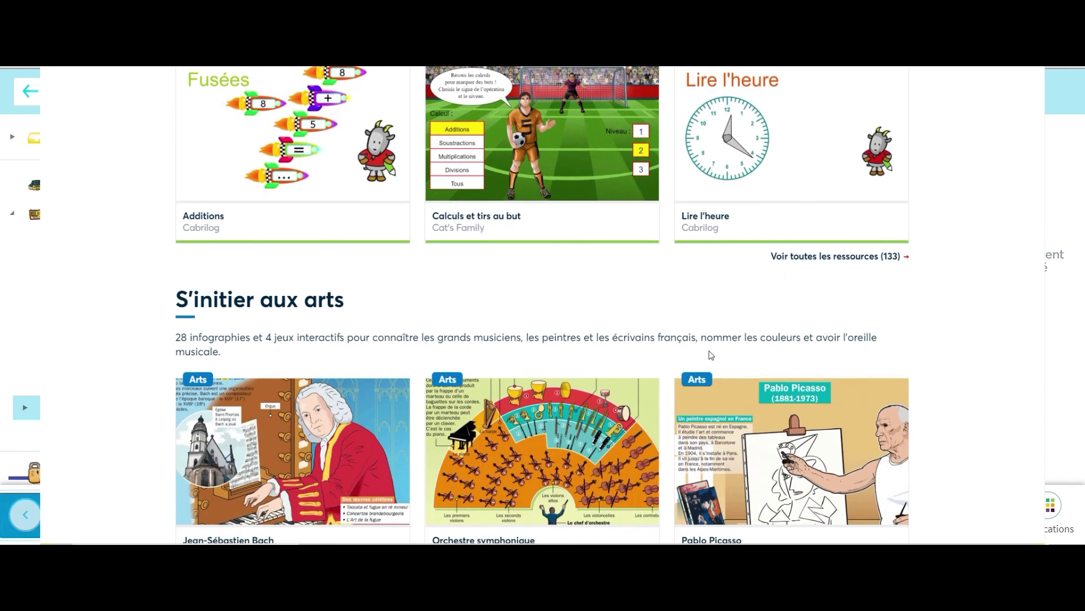
{"action": "scroll", "coordinate": [711, 354], "scroll_direction": "down", "scroll_amount": 3}
{"action": "scroll", "coordinate": [711, 354], "scroll_direction": "down", "scroll_amount": 5}
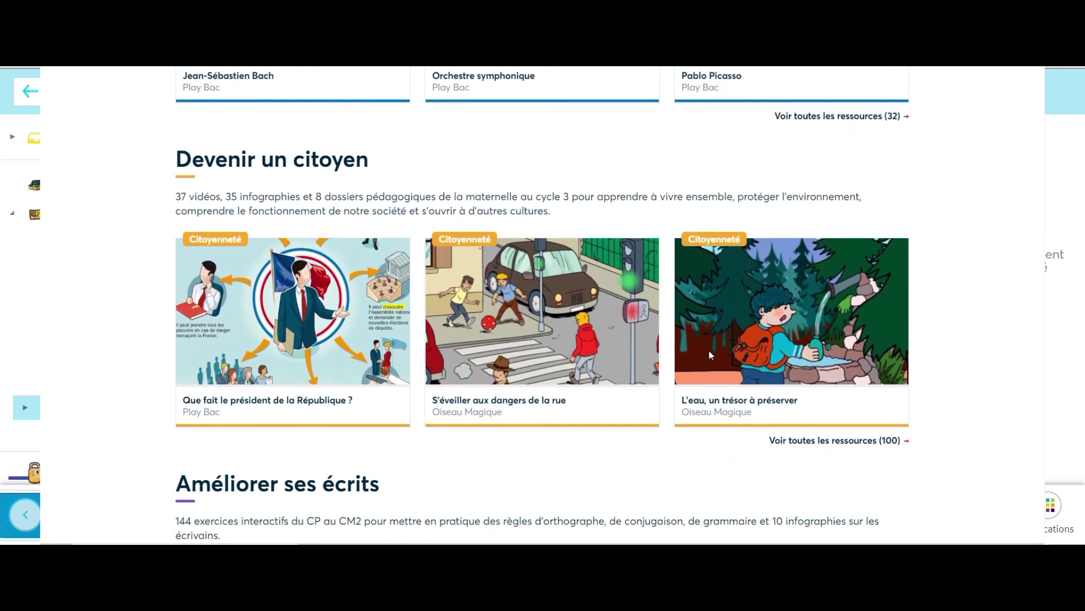
{"action": "scroll", "coordinate": [710, 354], "scroll_direction": "down", "scroll_amount": 6}
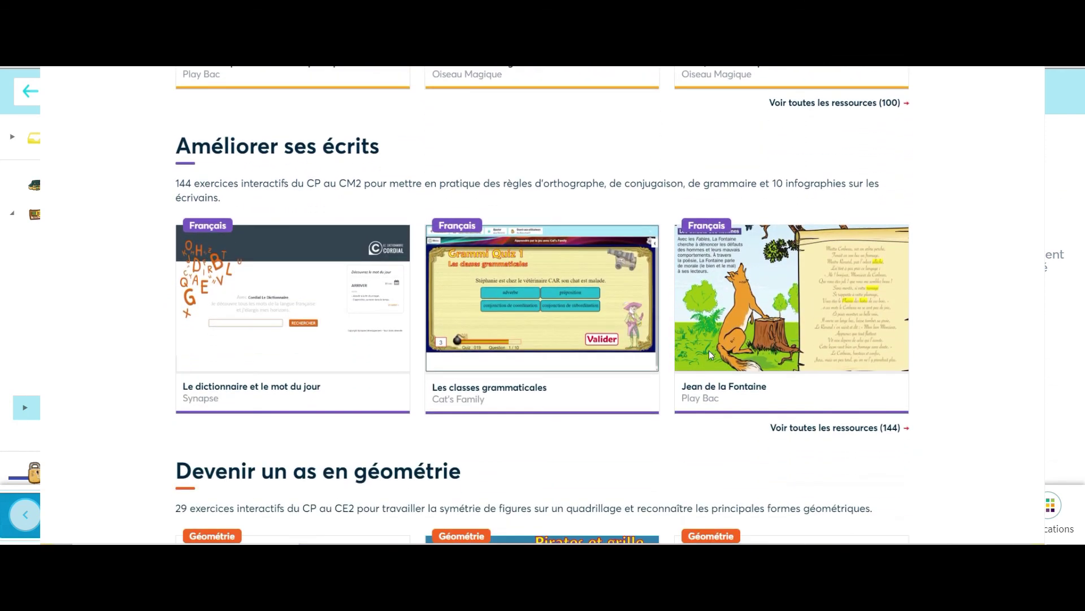
{"action": "scroll", "coordinate": [710, 354], "scroll_direction": "down", "scroll_amount": 6}
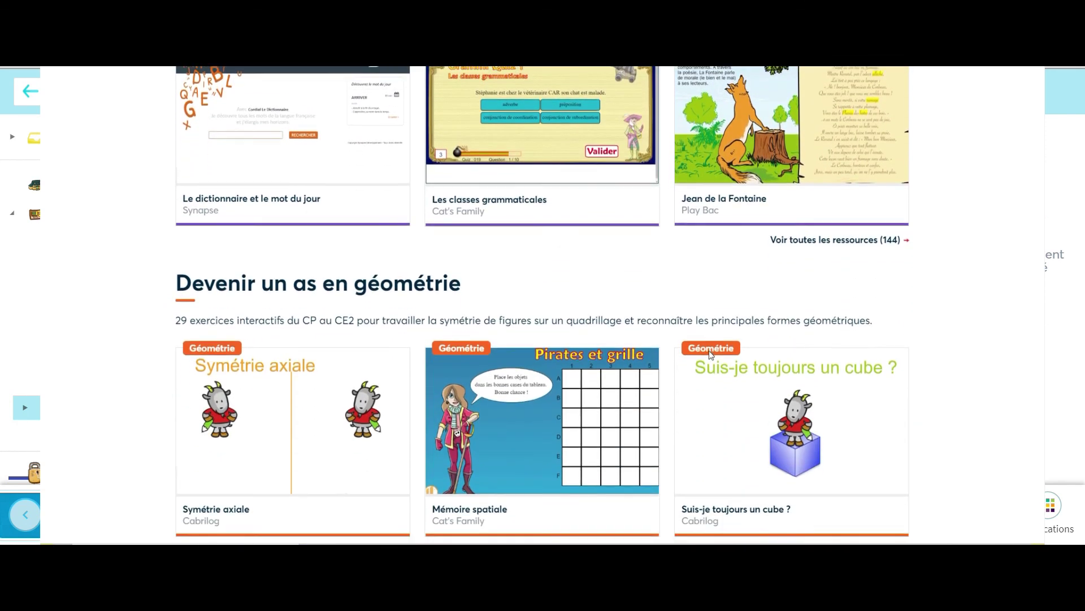
{"action": "scroll", "coordinate": [711, 354], "scroll_direction": "down", "scroll_amount": 4}
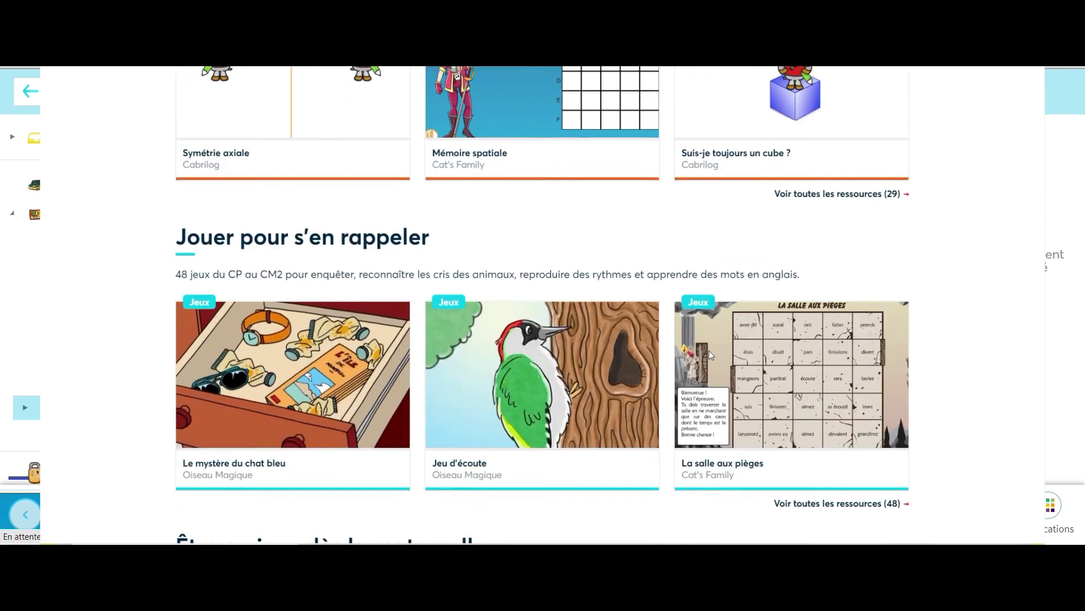
{"action": "scroll", "coordinate": [710, 355], "scroll_direction": "down", "scroll_amount": 4}
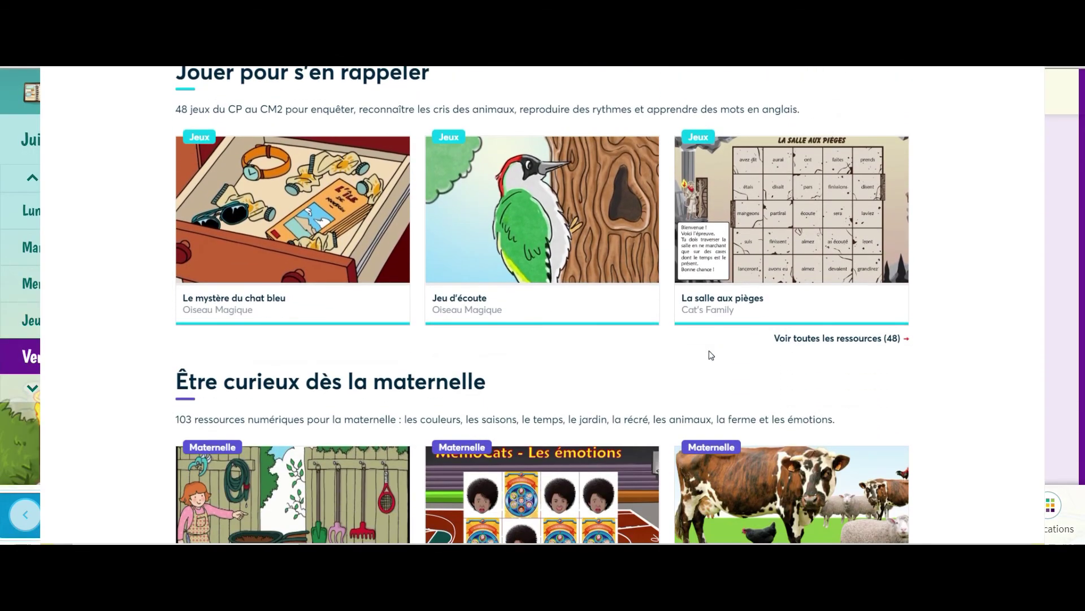
{"action": "scroll", "coordinate": [710, 355], "scroll_direction": "down", "scroll_amount": 2}
{"action": "scroll", "coordinate": [710, 355], "scroll_direction": "down", "scroll_amount": 2}
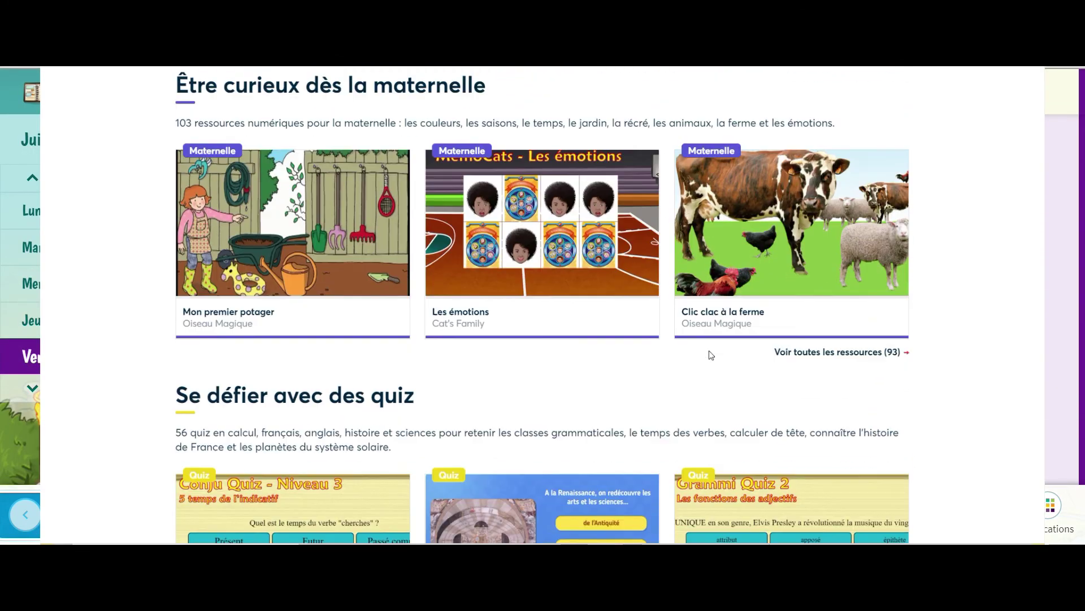
Examine the catalogue's quiz, science, press week, history and geography, reading, stories and Développer des savoir-faire sections
{"action": "scroll", "coordinate": [710, 355], "scroll_direction": "down", "scroll_amount": 4}
{"action": "scroll", "coordinate": [711, 355], "scroll_direction": "down", "scroll_amount": 5}
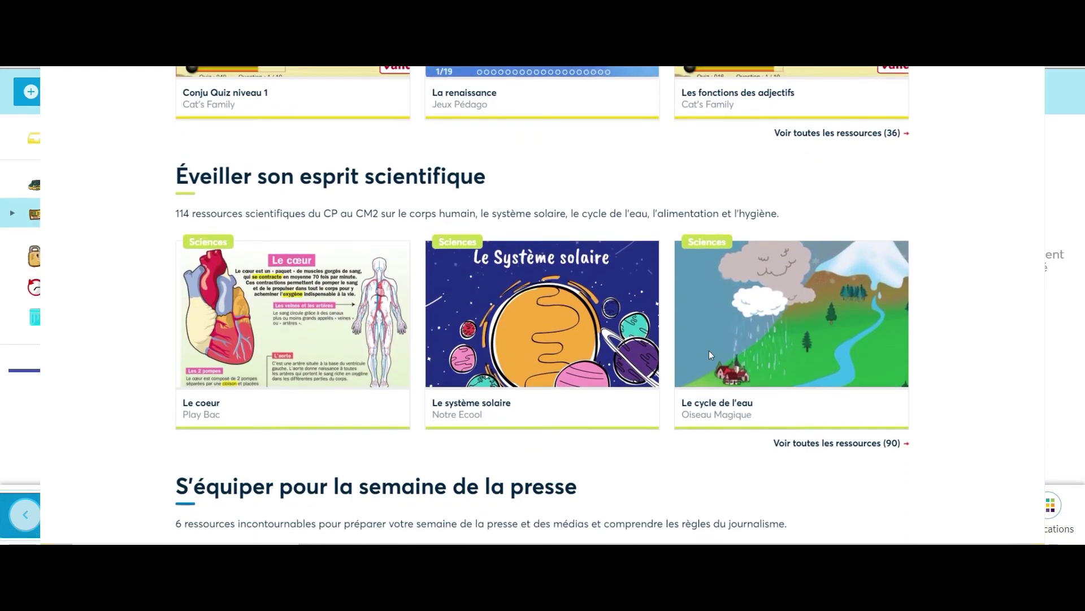
{"action": "scroll", "coordinate": [710, 355], "scroll_direction": "down", "scroll_amount": 7}
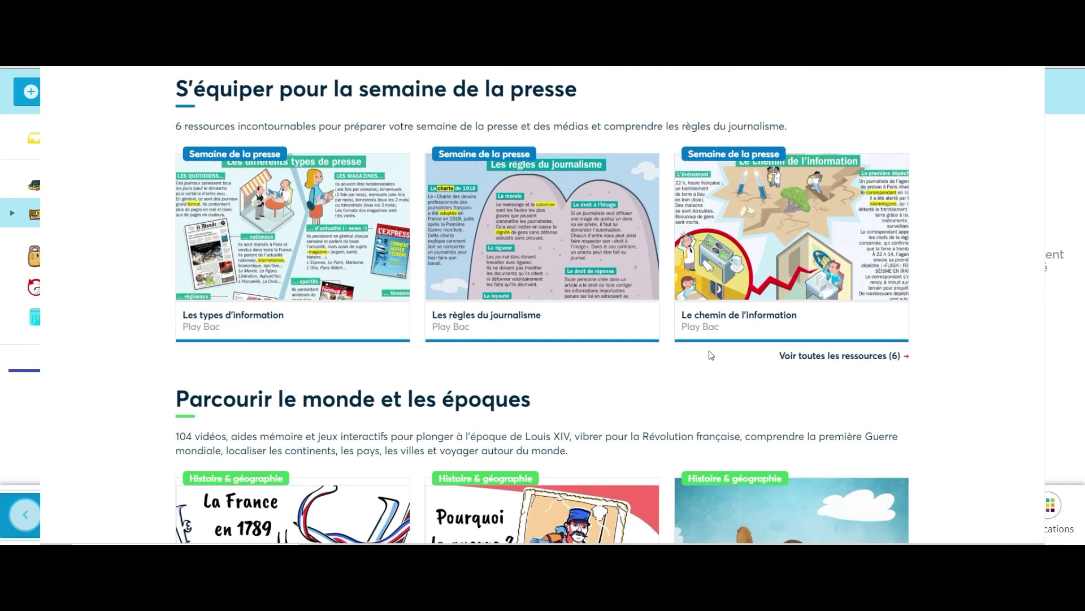
{"action": "scroll", "coordinate": [710, 354], "scroll_direction": "down", "scroll_amount": 3}
{"action": "scroll", "coordinate": [711, 354], "scroll_direction": "down", "scroll_amount": 3}
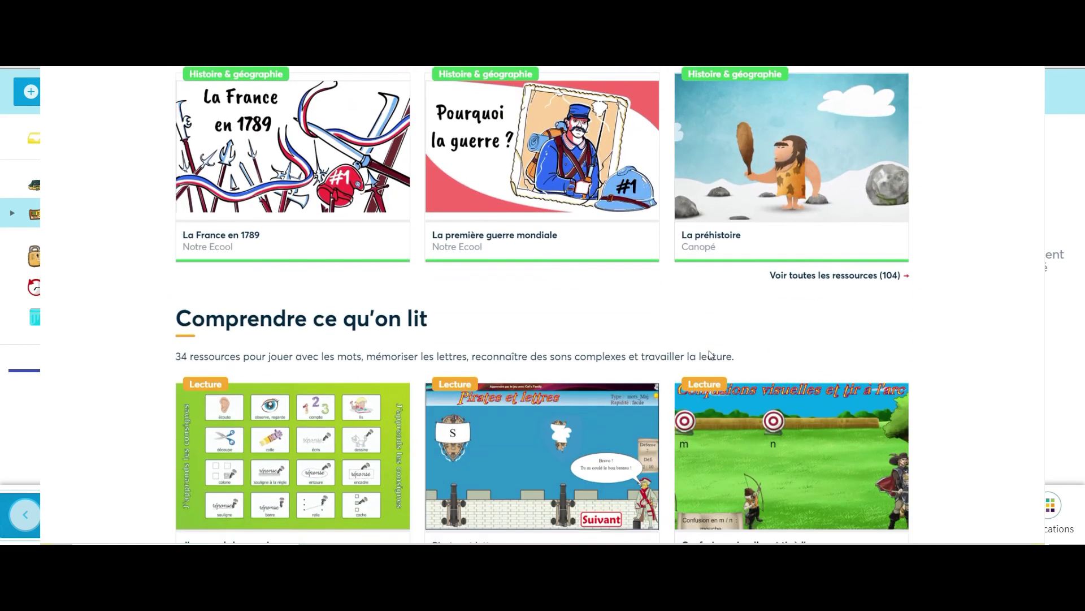
{"action": "scroll", "coordinate": [710, 354], "scroll_direction": "down", "scroll_amount": 2}
{"action": "scroll", "coordinate": [710, 353], "scroll_direction": "down", "scroll_amount": 4}
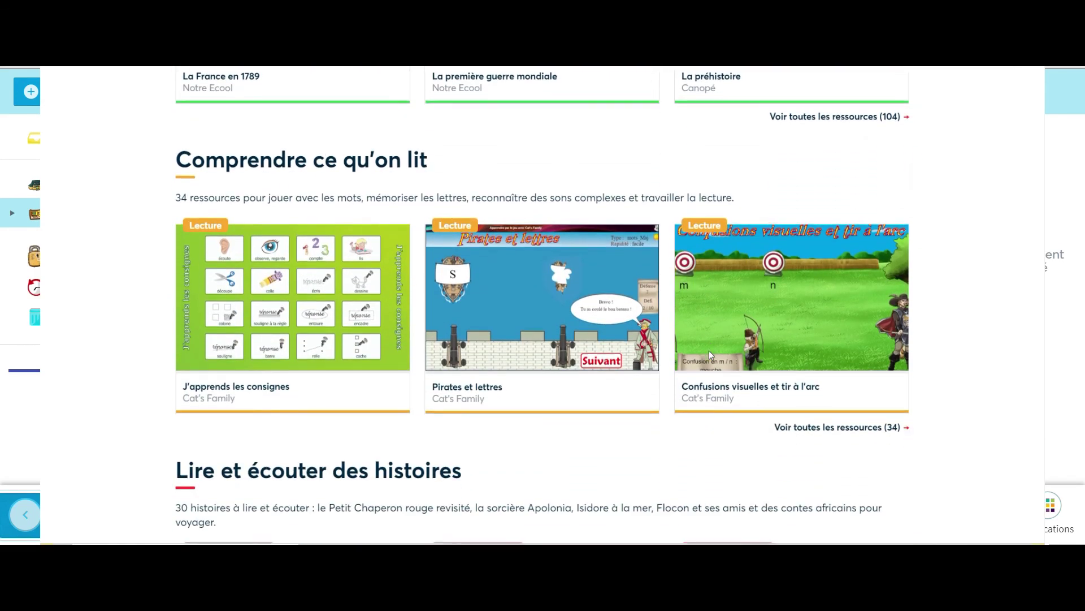
{"action": "scroll", "coordinate": [711, 354], "scroll_direction": "down", "scroll_amount": 4}
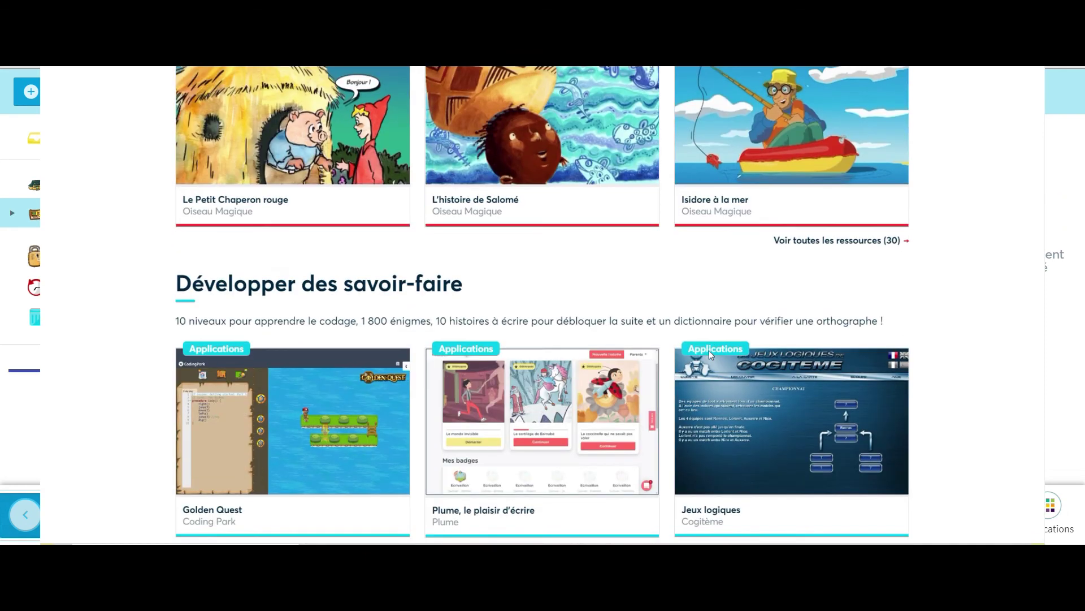
{"action": "scroll", "coordinate": [710, 354], "scroll_direction": "down", "scroll_amount": 3}
{"action": "scroll", "coordinate": [711, 354], "scroll_direction": "down", "scroll_amount": 3}
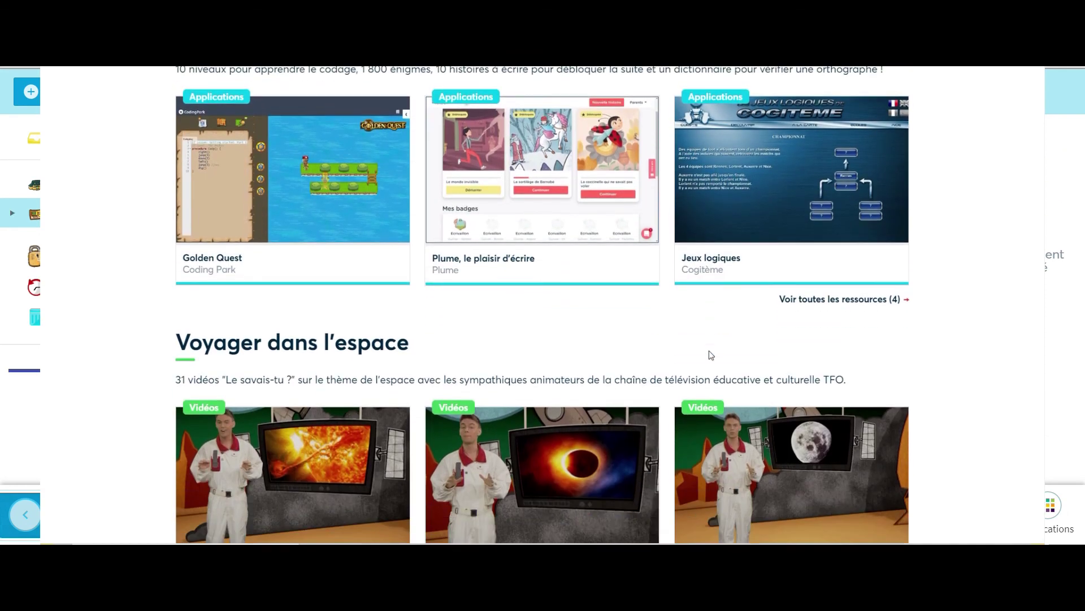
Review the catalogue's space videos, nursery rhymes, English games, interactive classroom games, multiplication tables and Débattre comme des grands resources
{"action": "scroll", "coordinate": [711, 355], "scroll_direction": "down", "scroll_amount": 3}
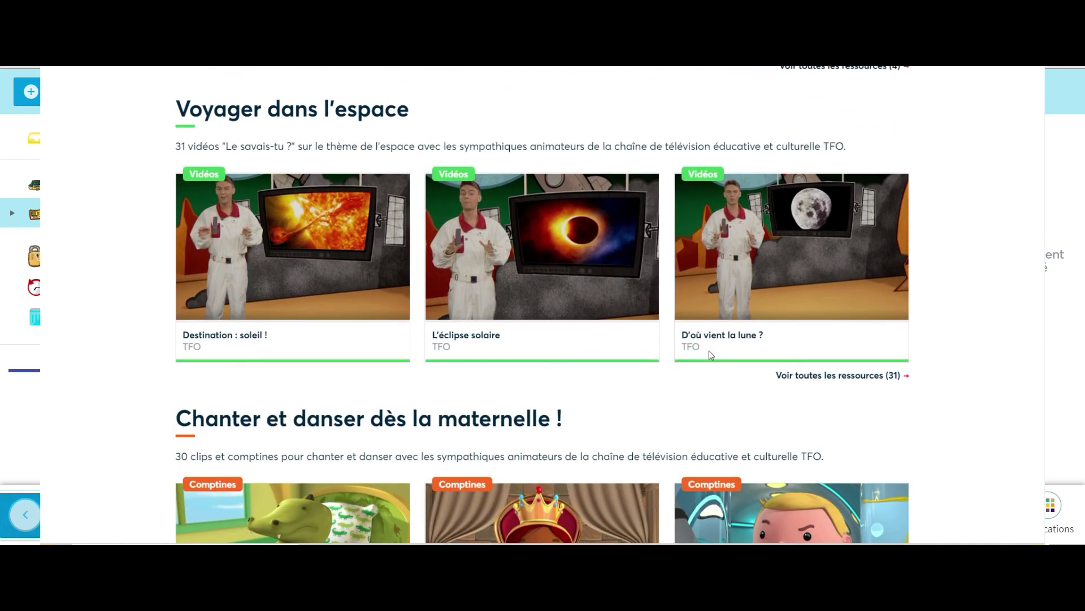
{"action": "scroll", "coordinate": [711, 354], "scroll_direction": "down", "scroll_amount": 5}
{"action": "scroll", "coordinate": [709, 351], "scroll_direction": "down", "scroll_amount": 3}
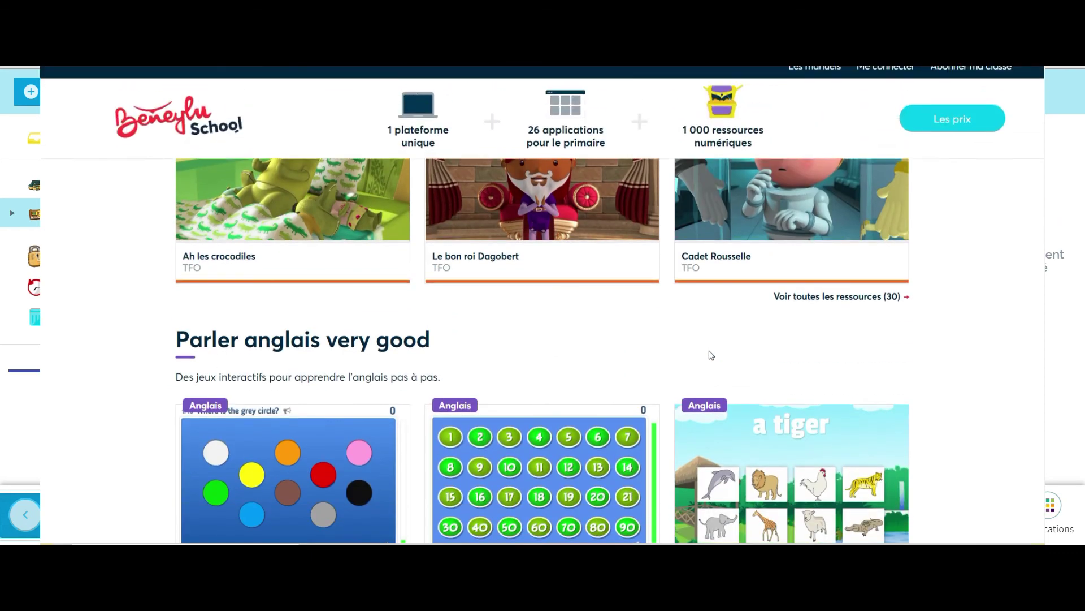
{"action": "scroll", "coordinate": [709, 350], "scroll_direction": "down", "scroll_amount": 4}
{"action": "scroll", "coordinate": [709, 351], "scroll_direction": "down", "scroll_amount": 3}
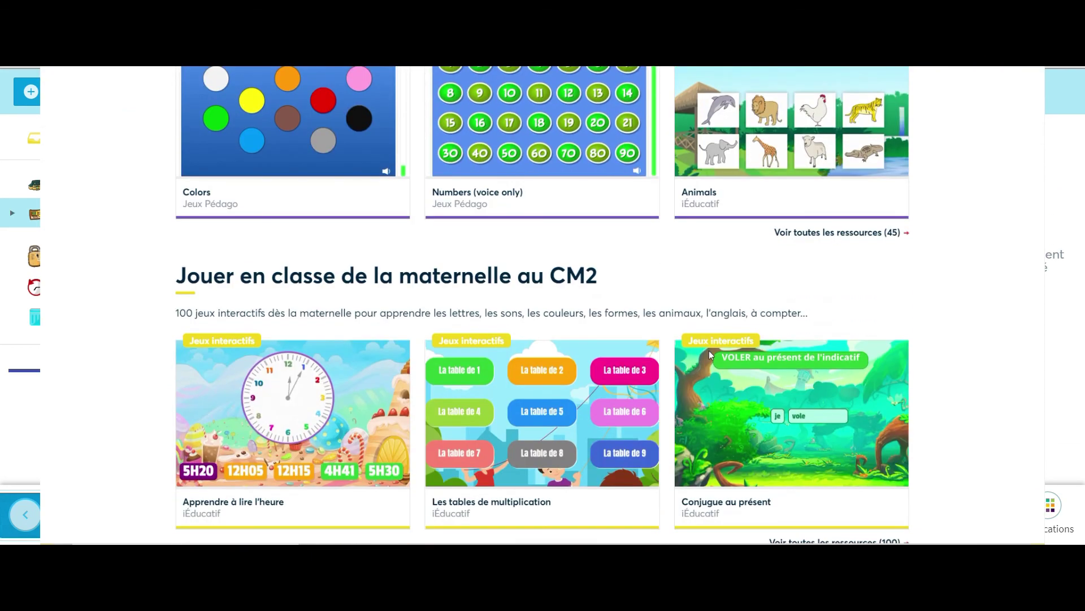
{"action": "scroll", "coordinate": [709, 351], "scroll_direction": "down", "scroll_amount": 5}
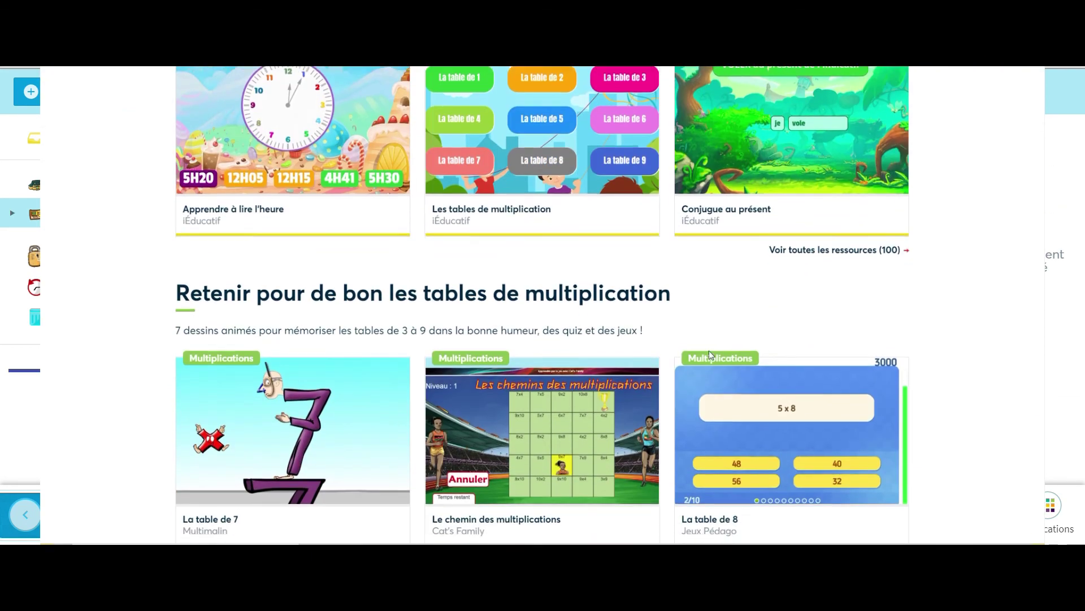
{"action": "scroll", "coordinate": [709, 351], "scroll_direction": "down", "scroll_amount": 3}
{"action": "scroll", "coordinate": [710, 354], "scroll_direction": "down", "scroll_amount": 3}
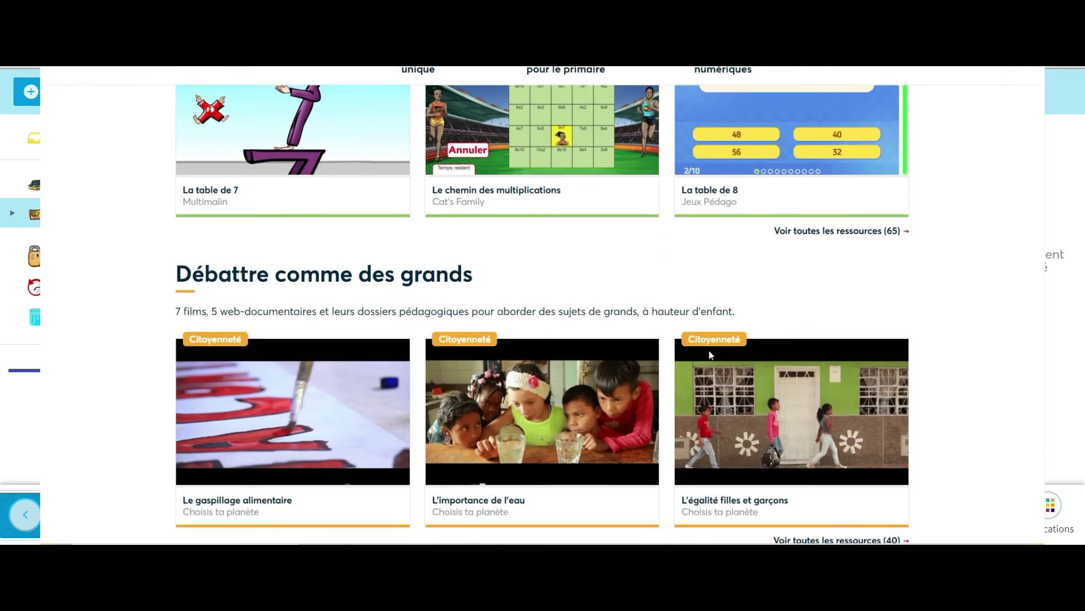
{"action": "scroll", "coordinate": [711, 354], "scroll_direction": "down", "scroll_amount": 3}
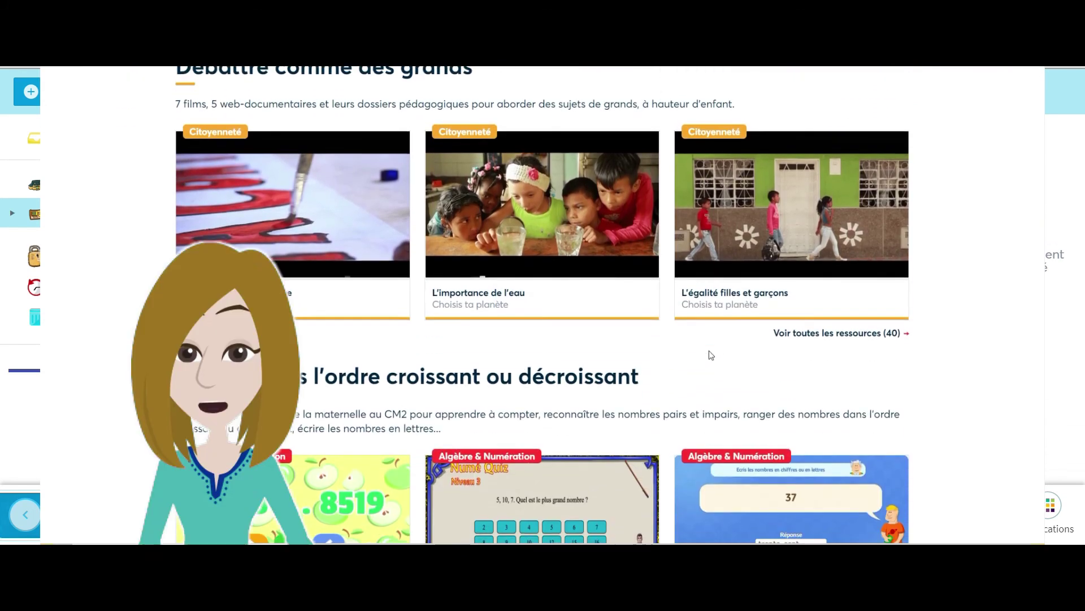